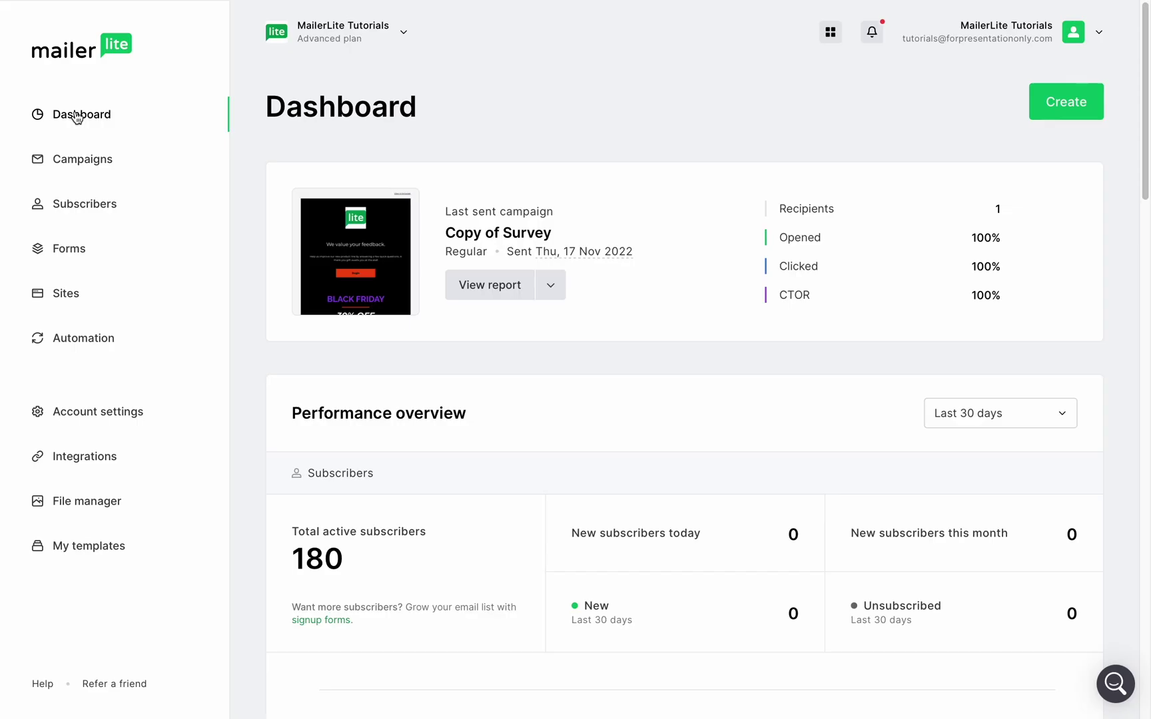
# Create an auto resend campaign named Retarget Demo.
pyautogui.click(94, 165)
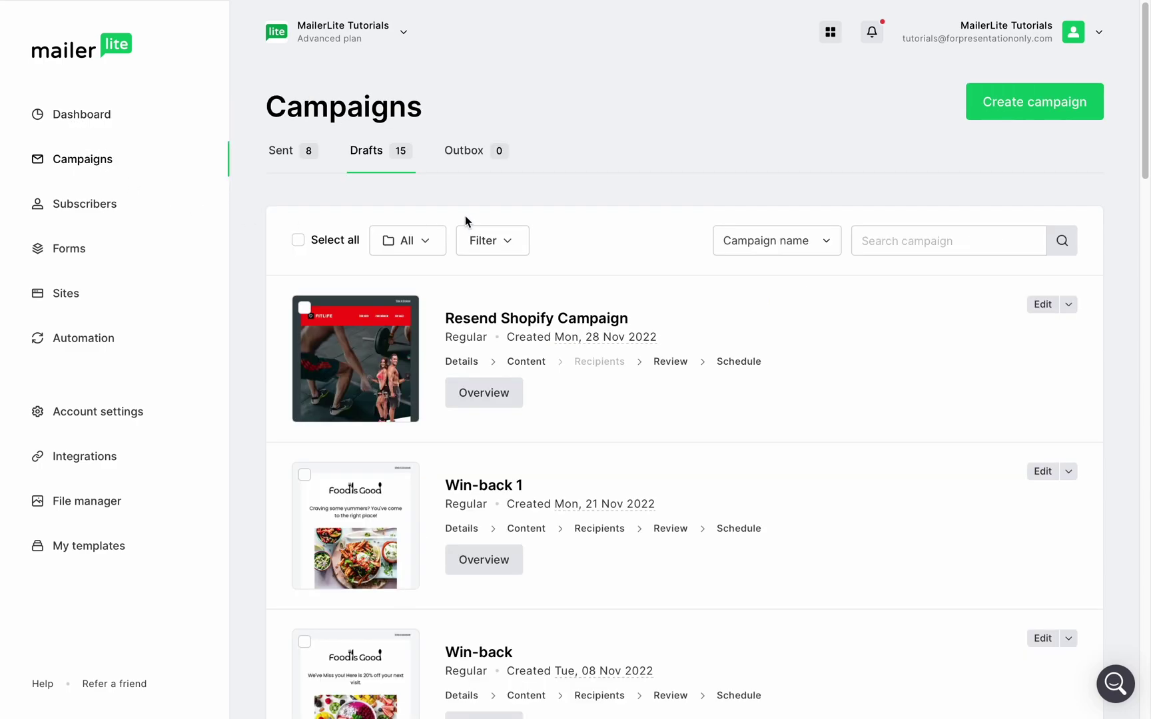
pyautogui.click(1024, 101)
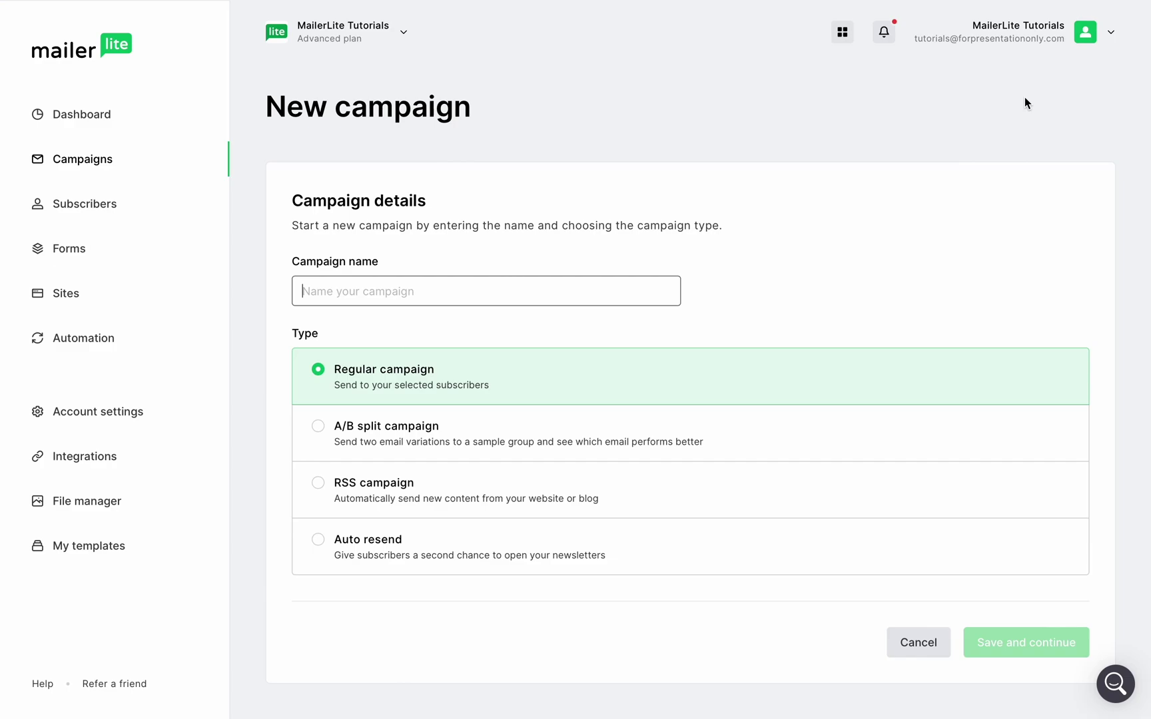
pyautogui.write('Retarget Demo')
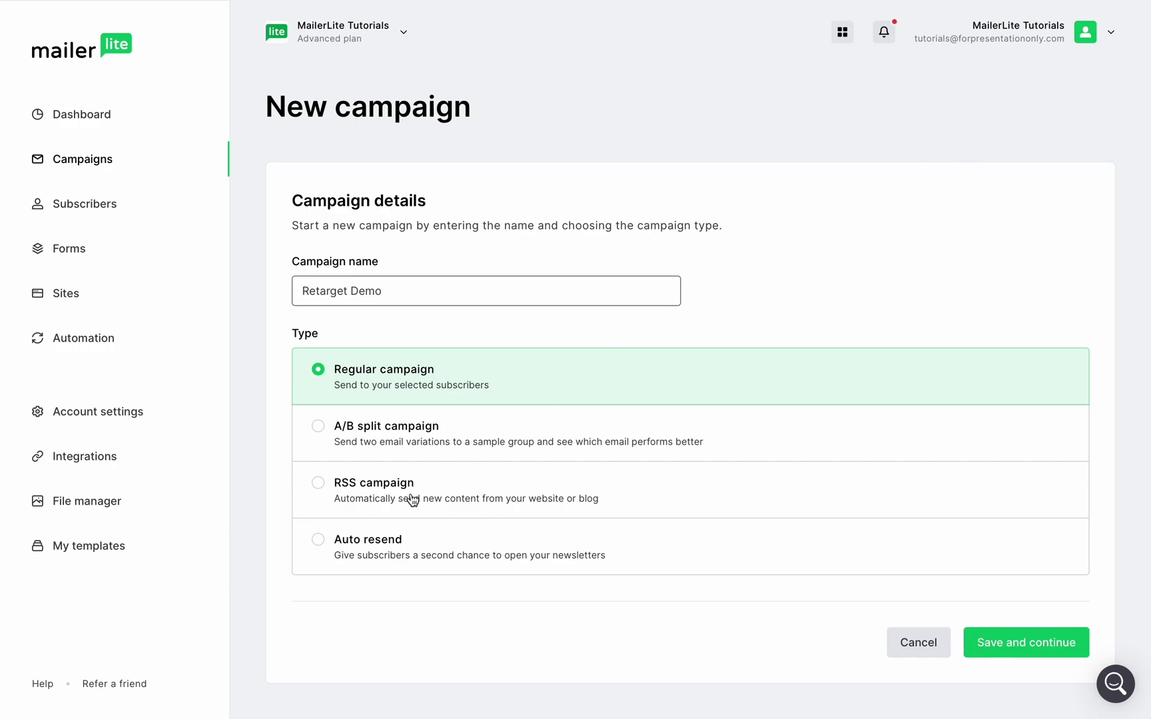
pyautogui.click(321, 542)
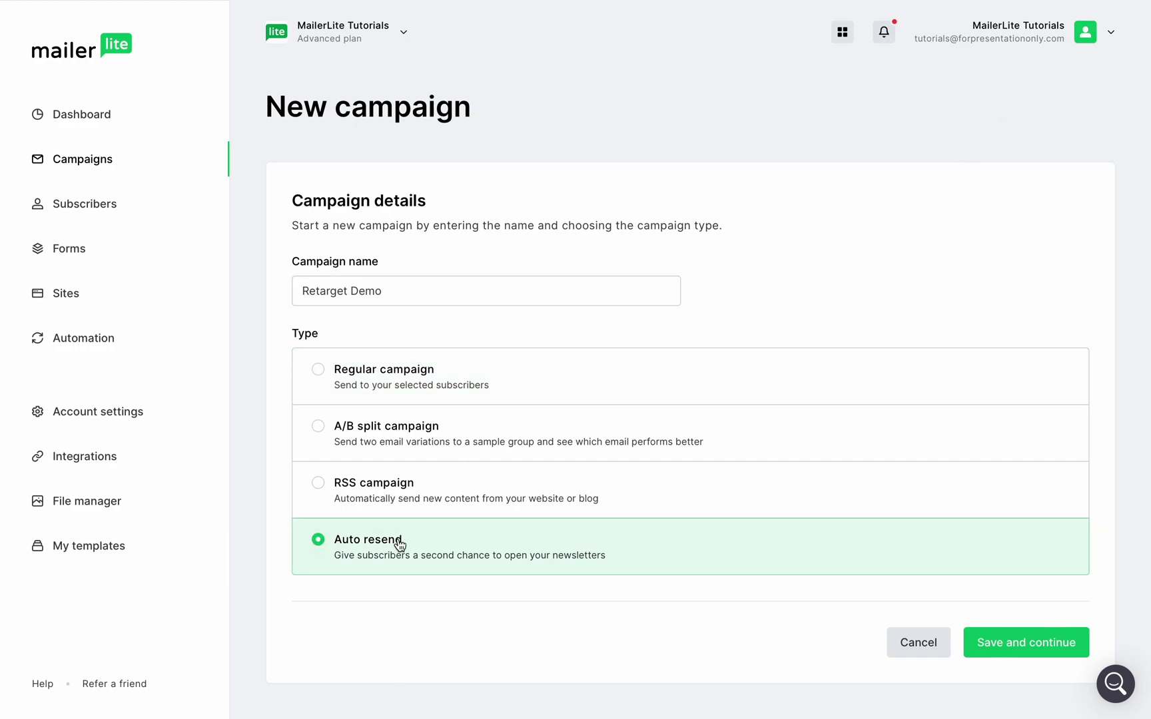
pyautogui.click(994, 644)
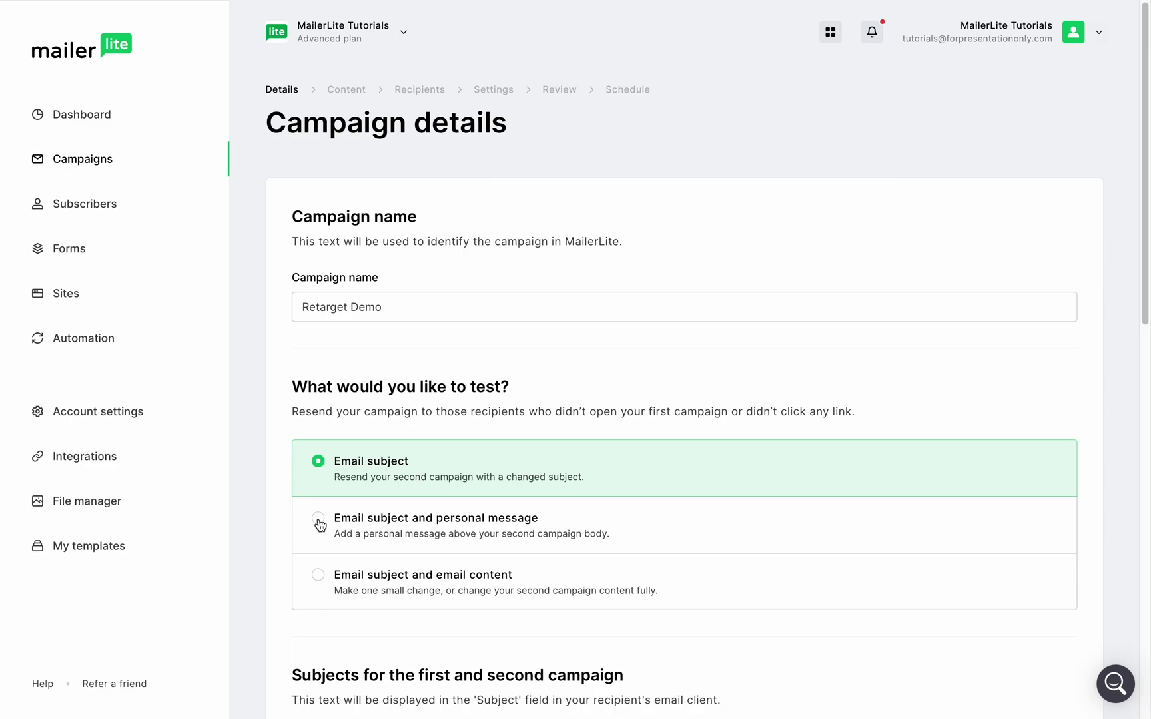
# Test email subject plus personal message and fill in both subject lines.
pyautogui.click(319, 521)
pyautogui.scroll(-5, 376, 534)
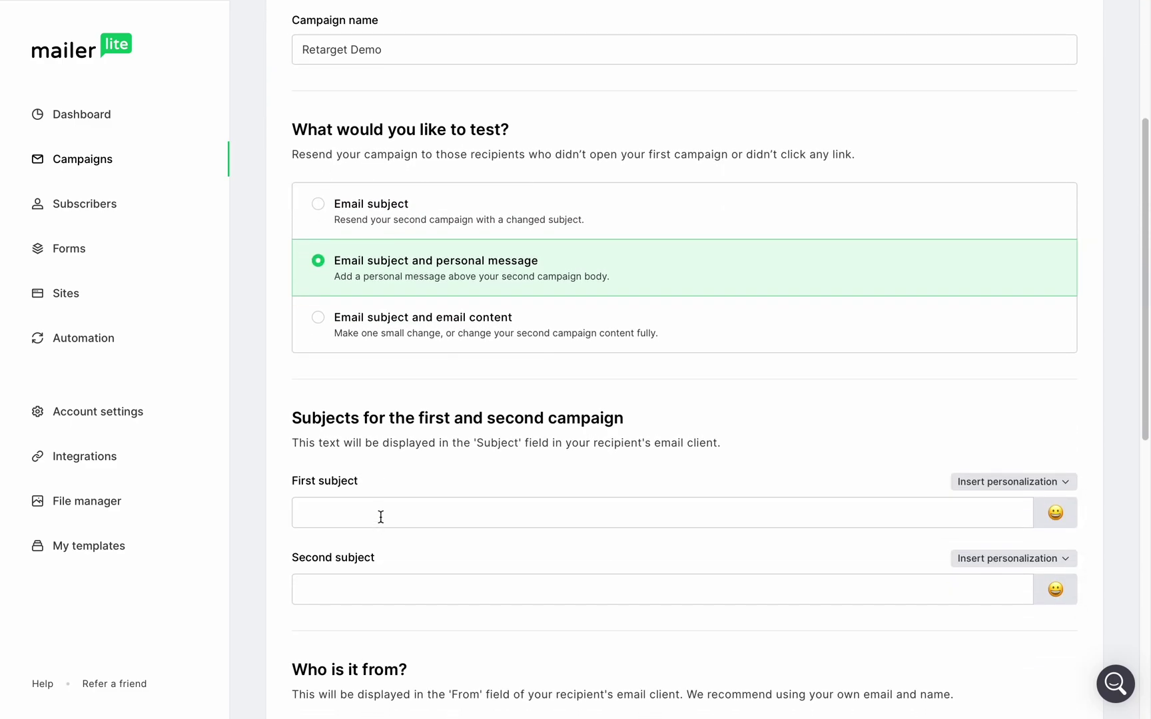
pyautogui.click(381, 515)
pyautogui.write("It's Been a While... WE Mi")
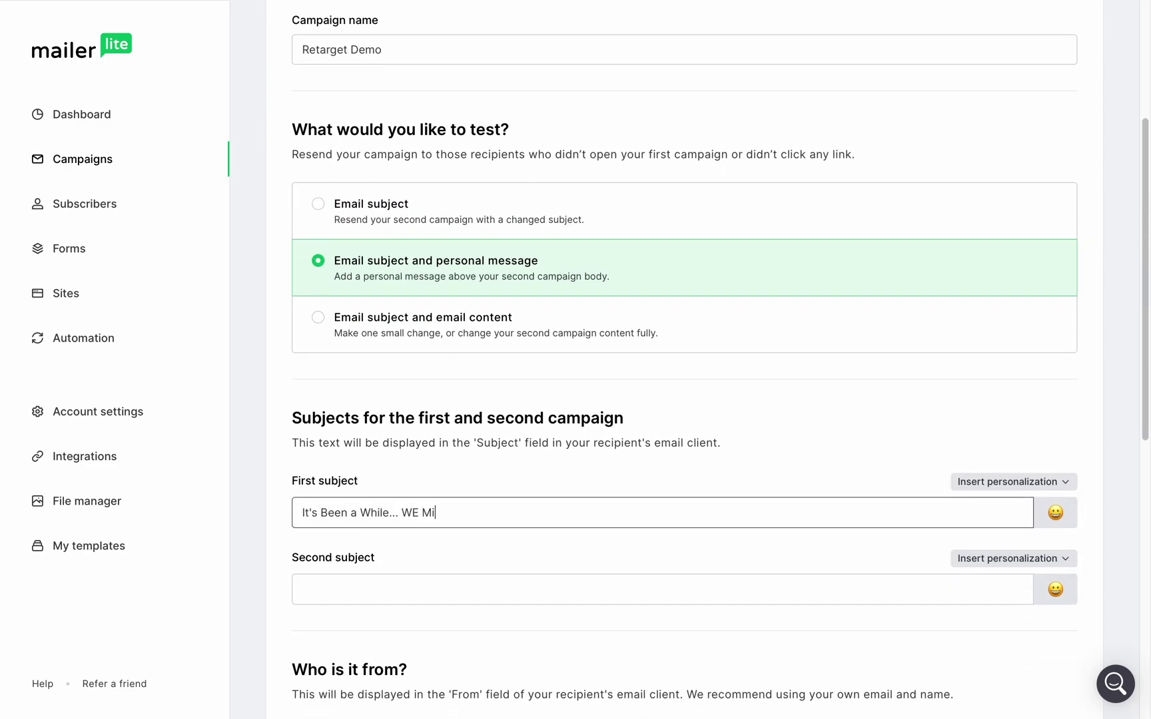
pyautogui.write('ss you!')
pyautogui.click(357, 586)
pyautogui.write('How have')
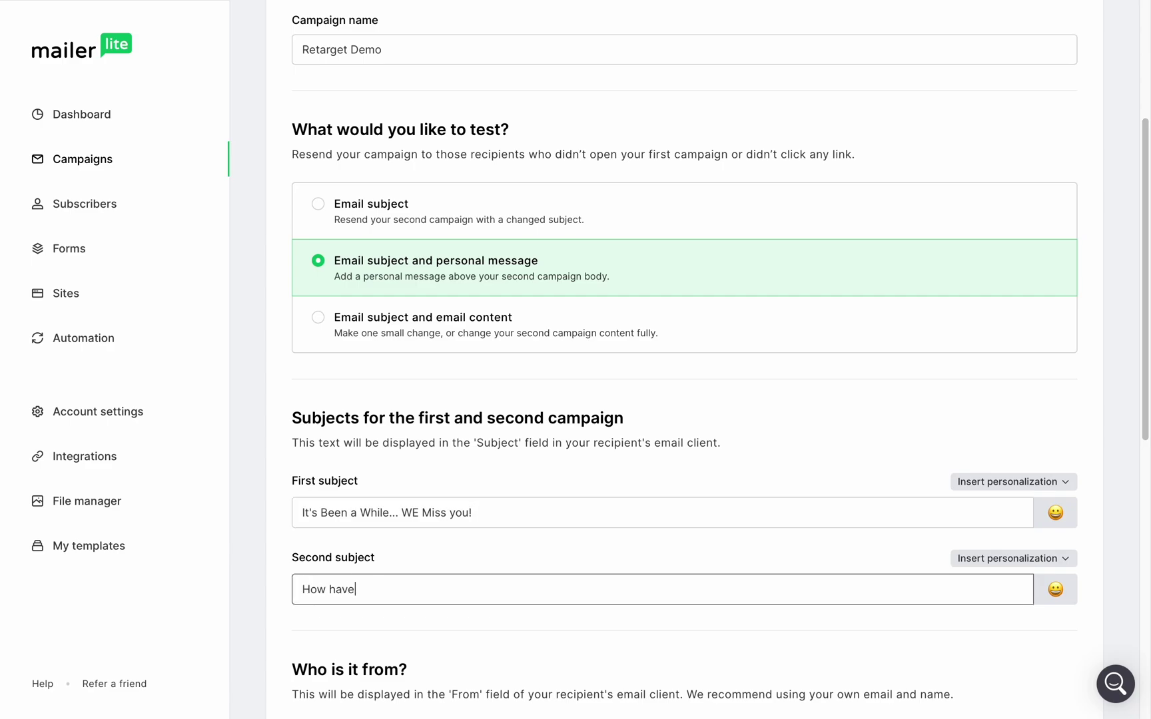
pyautogui.write(" you been? It's been forever!")
pyautogui.scroll(-10, 360, 589)
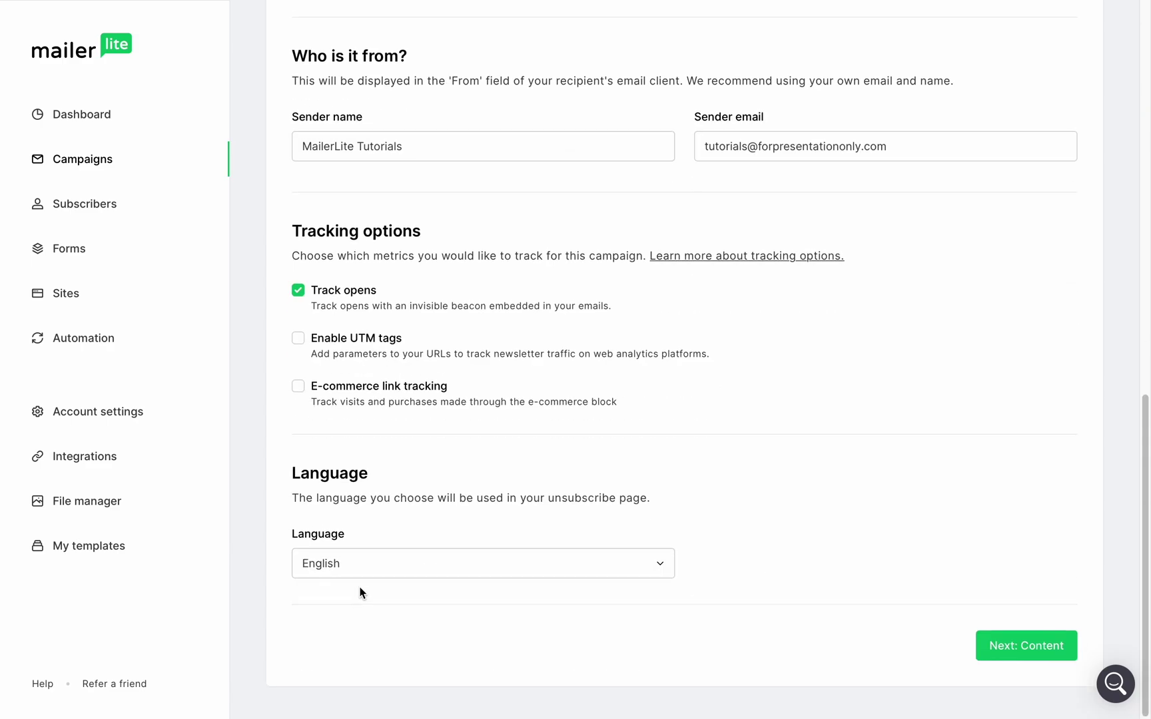
# Use a gallery template and write the personal message with the subscriber's Name.
pyautogui.click(1040, 637)
pyautogui.click(527, 167)
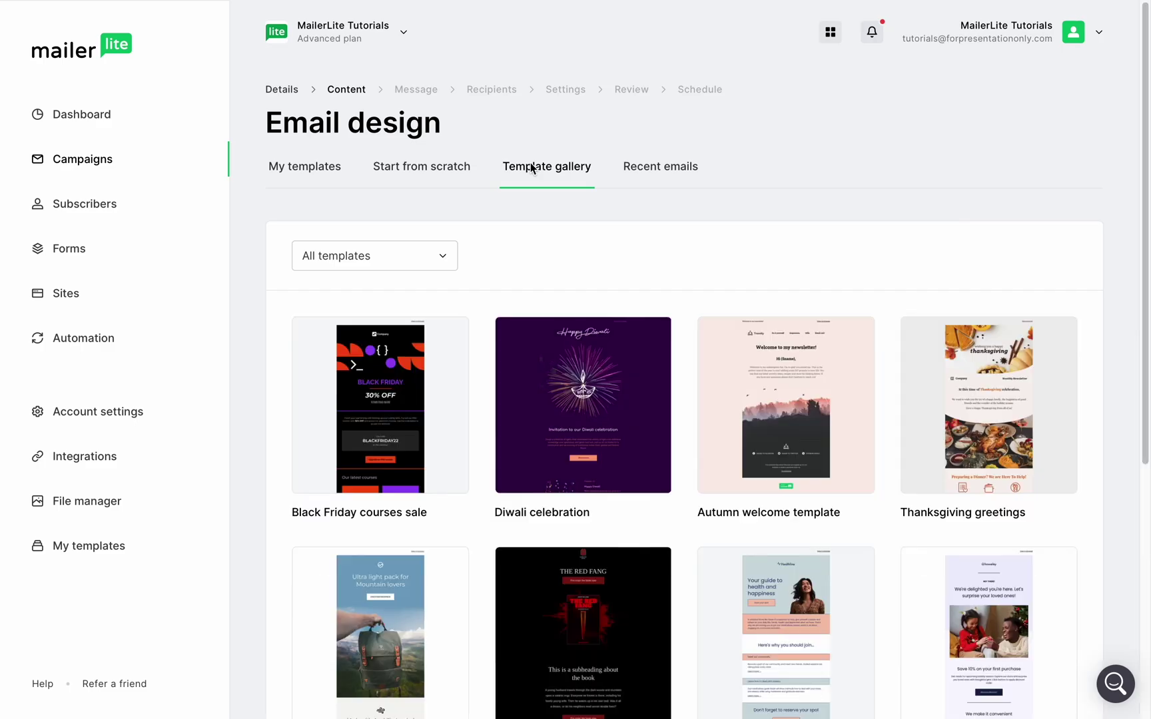
pyautogui.click(397, 661)
pyautogui.write('Hey!')
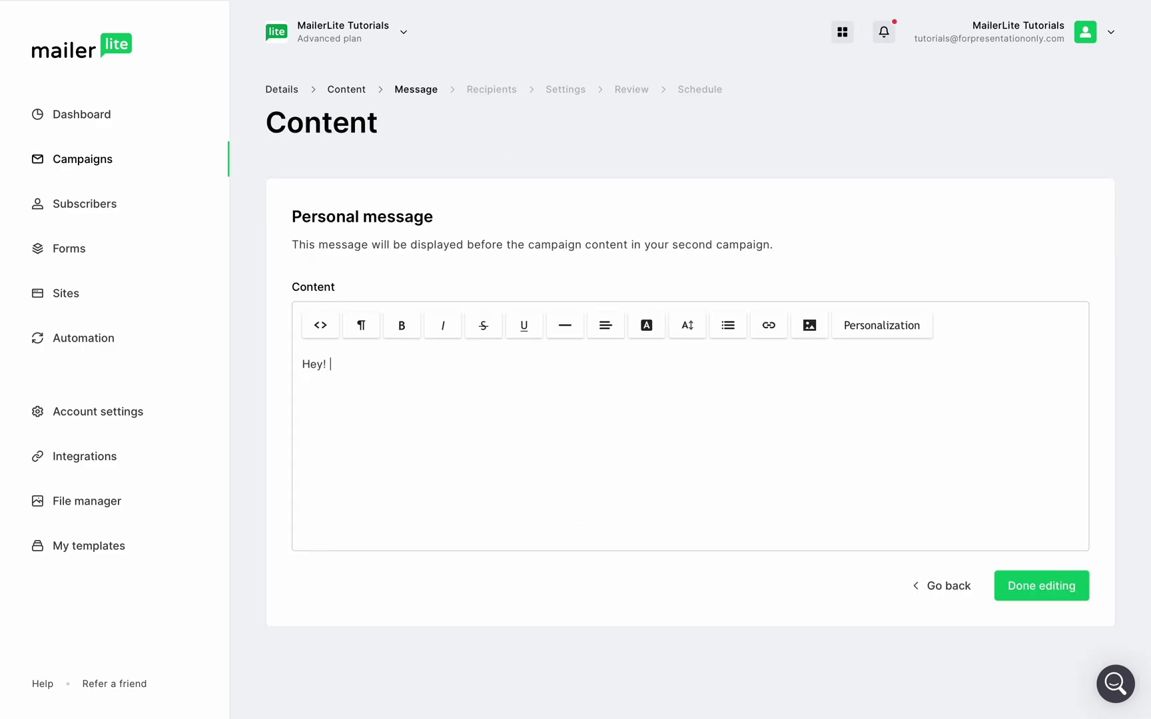
pyautogui.click(873, 331)
pyautogui.scroll(-2, 873, 409)
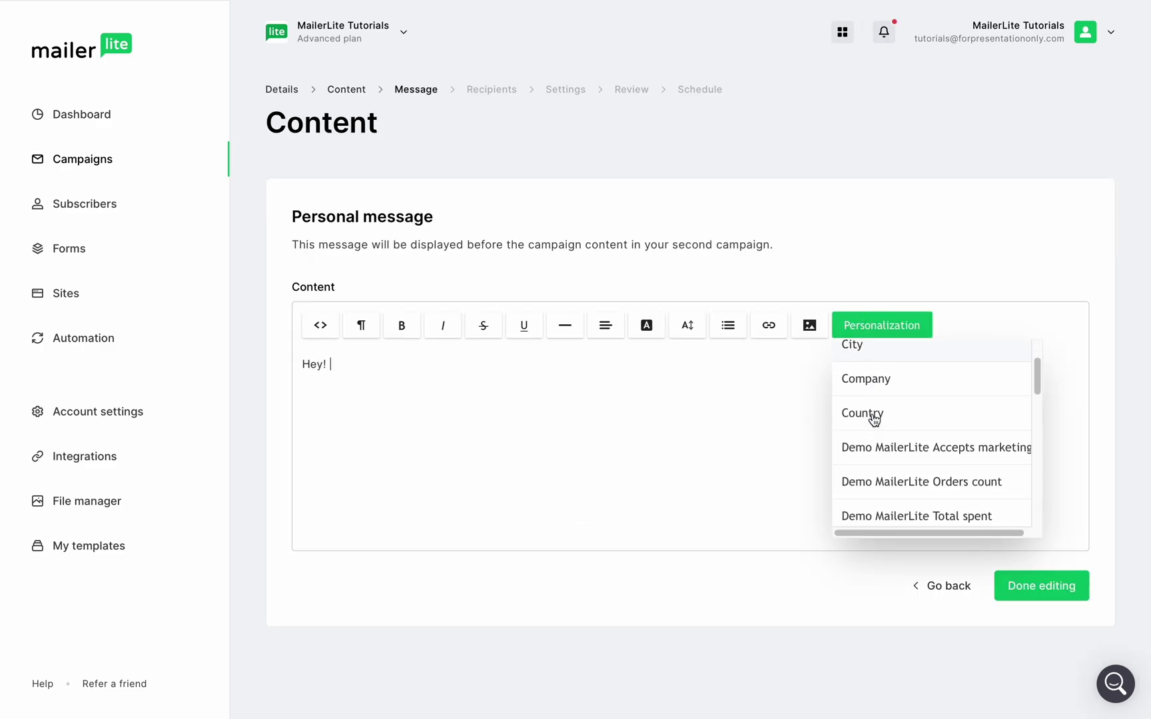
pyautogui.scroll(-3, 871, 405)
pyautogui.scroll(-1, 871, 404)
pyautogui.click(870, 429)
pyautogui.write('jus')
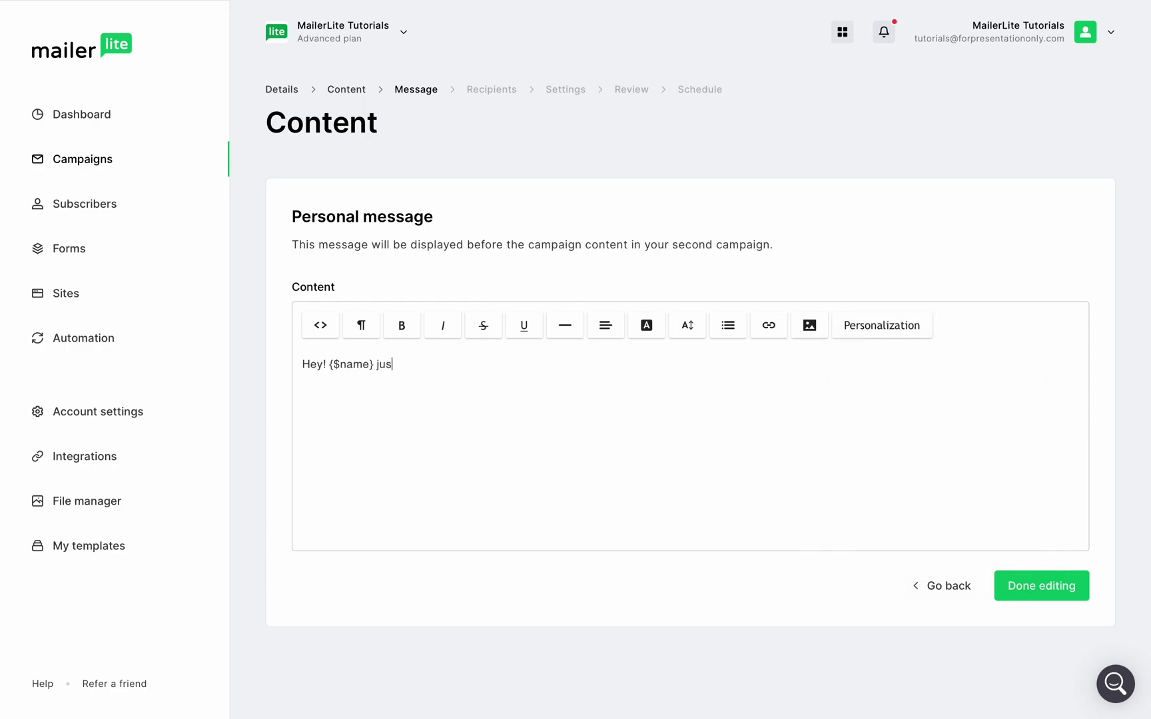
pyautogui.write('t making sure you read my last emai')
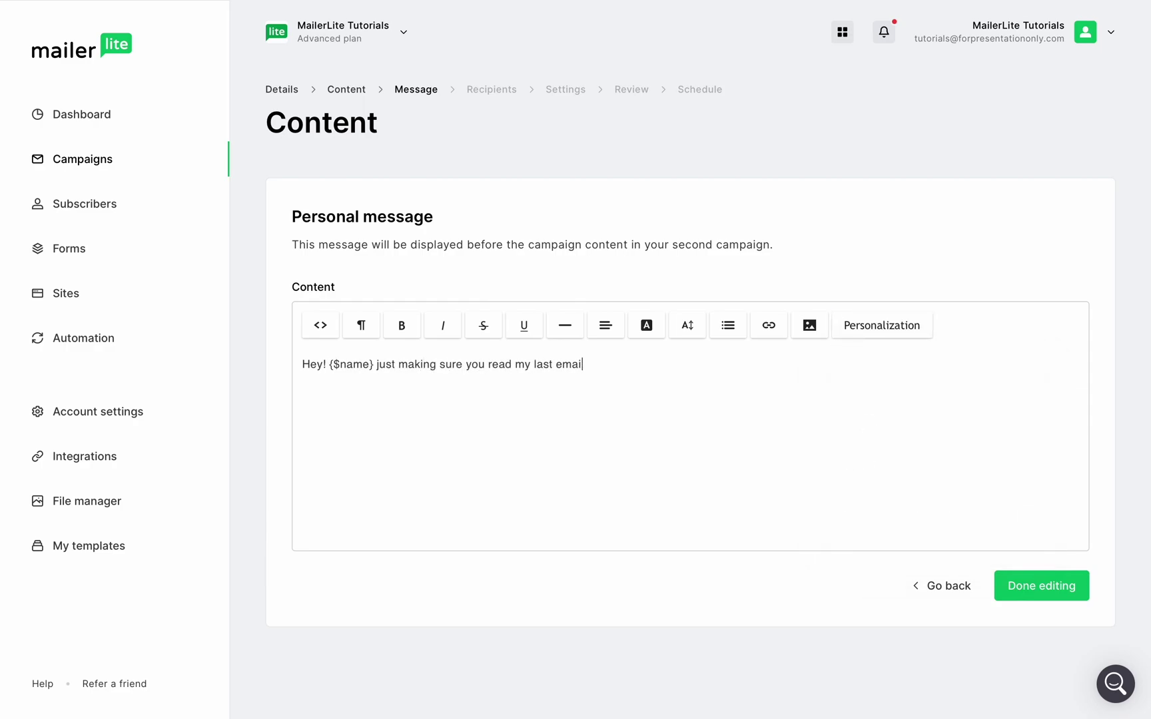
pyautogui.write("l... You don't want to miss out!")
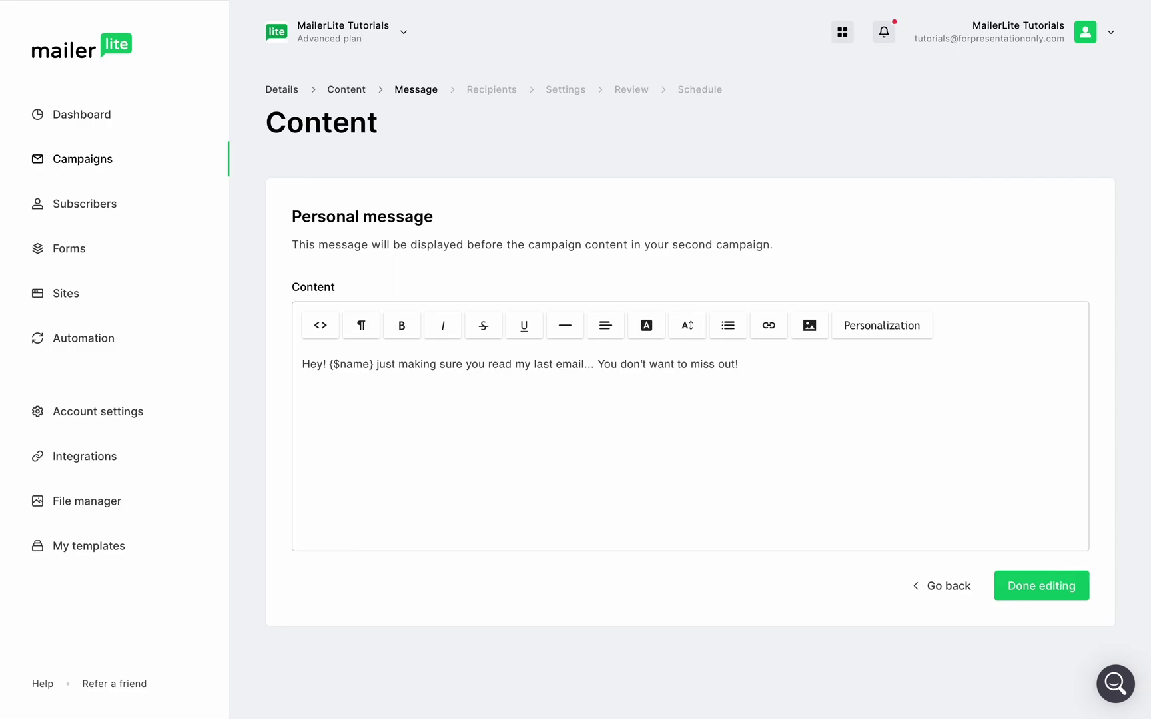
pyautogui.click(1034, 587)
# Send to all active subscribers and resend to those who didn't open.
pyautogui.click(317, 319)
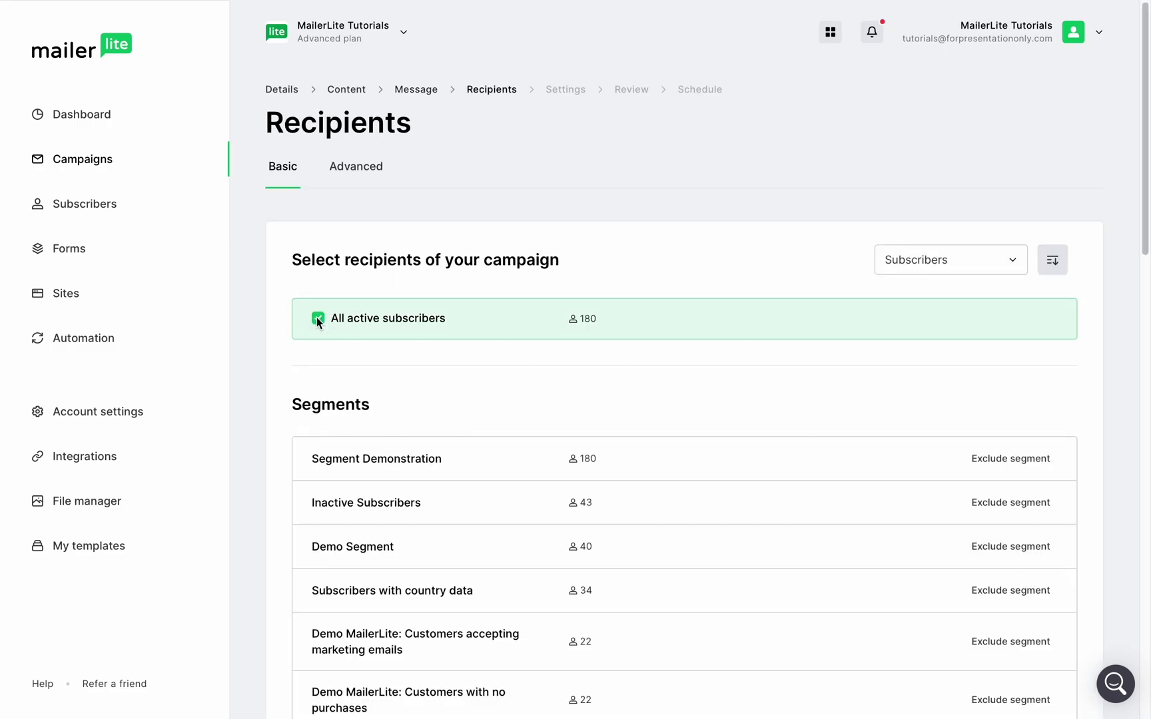
pyautogui.scroll(-5, 539, 396)
pyautogui.scroll(-10, 538, 395)
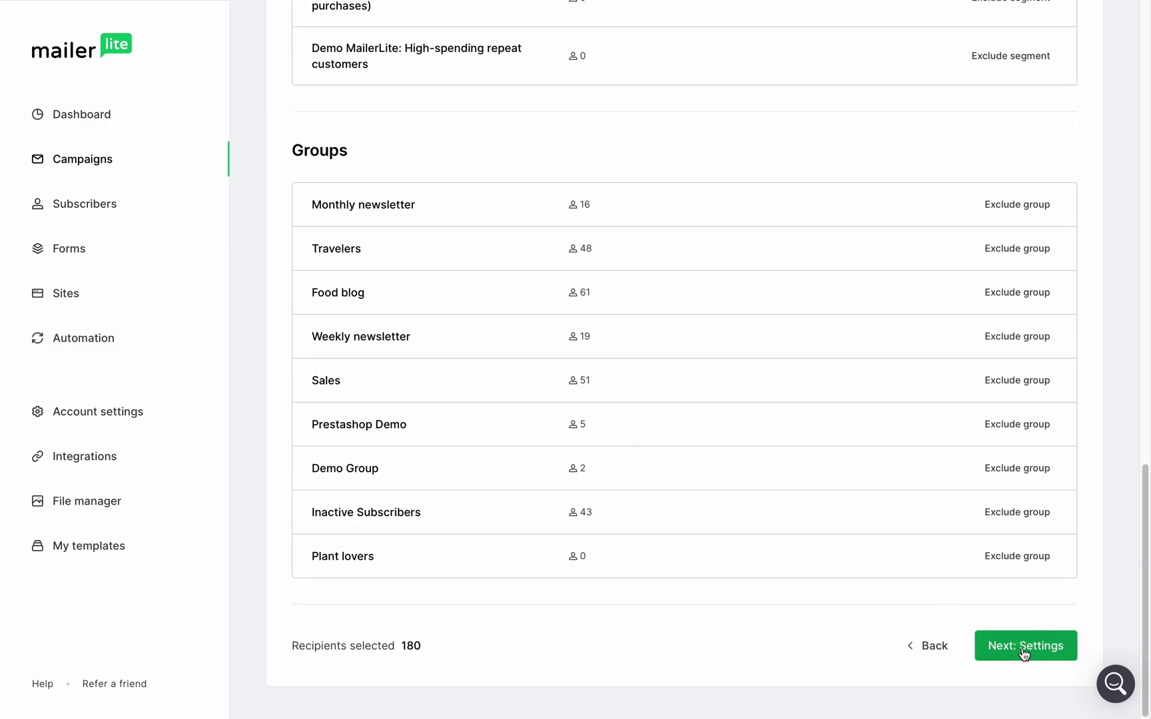
pyautogui.click(1023, 647)
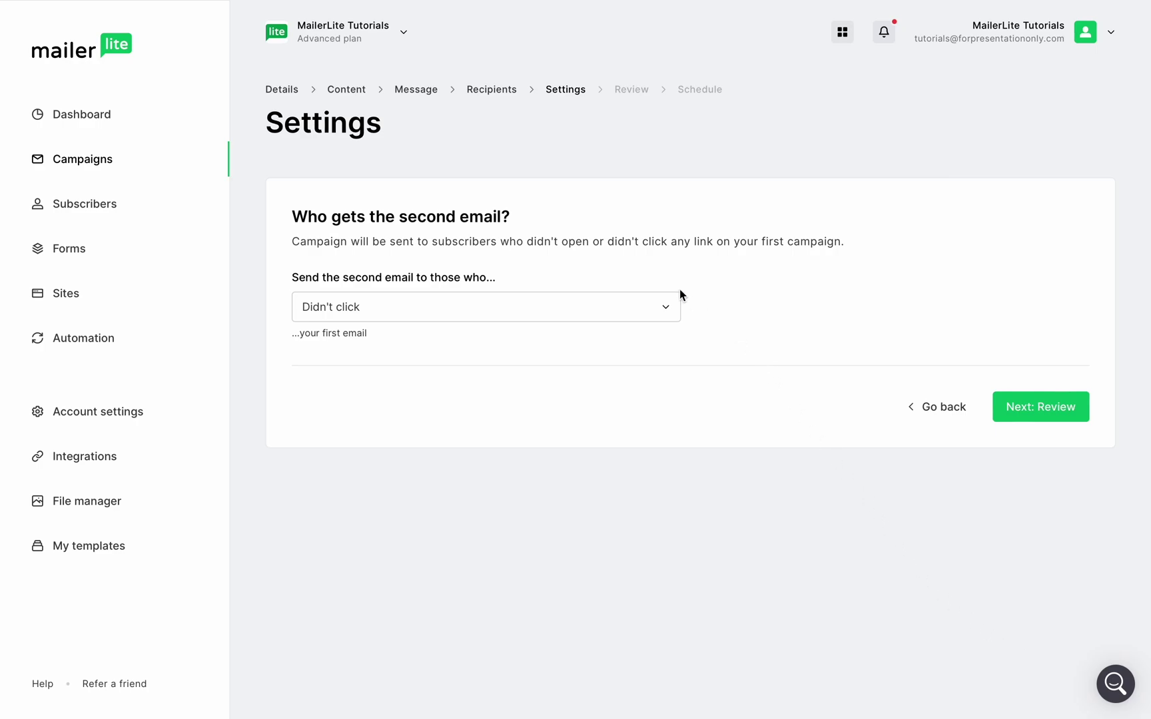
pyautogui.click(667, 307)
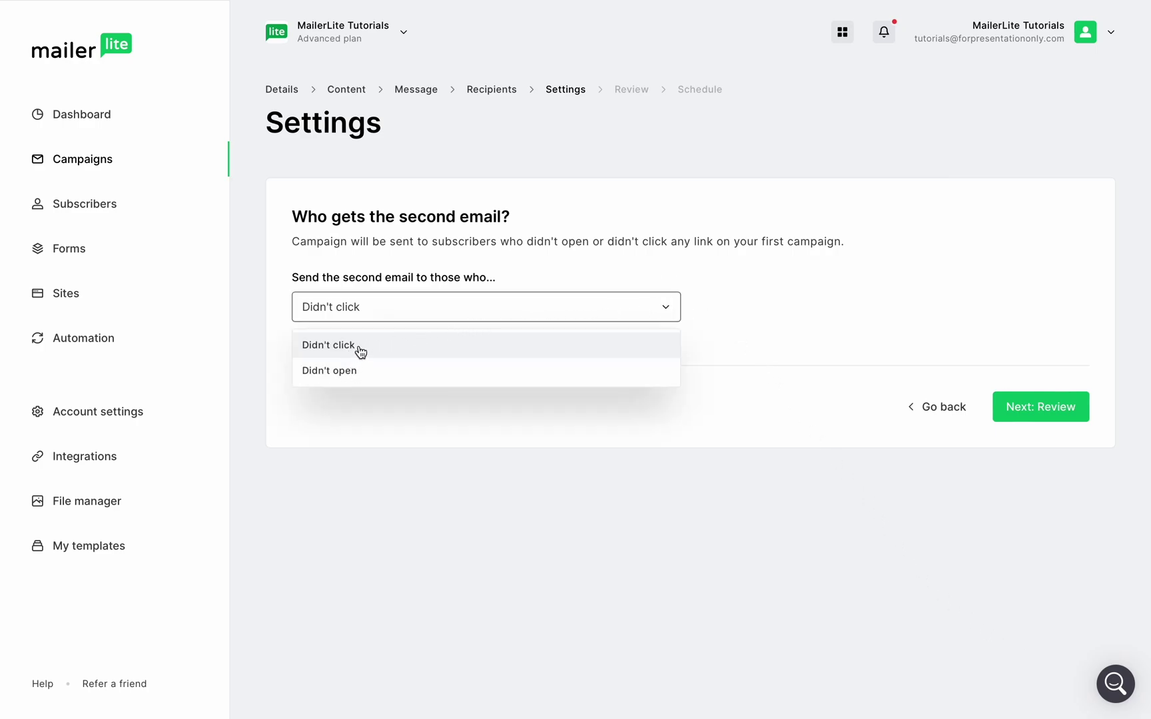
pyautogui.click(354, 370)
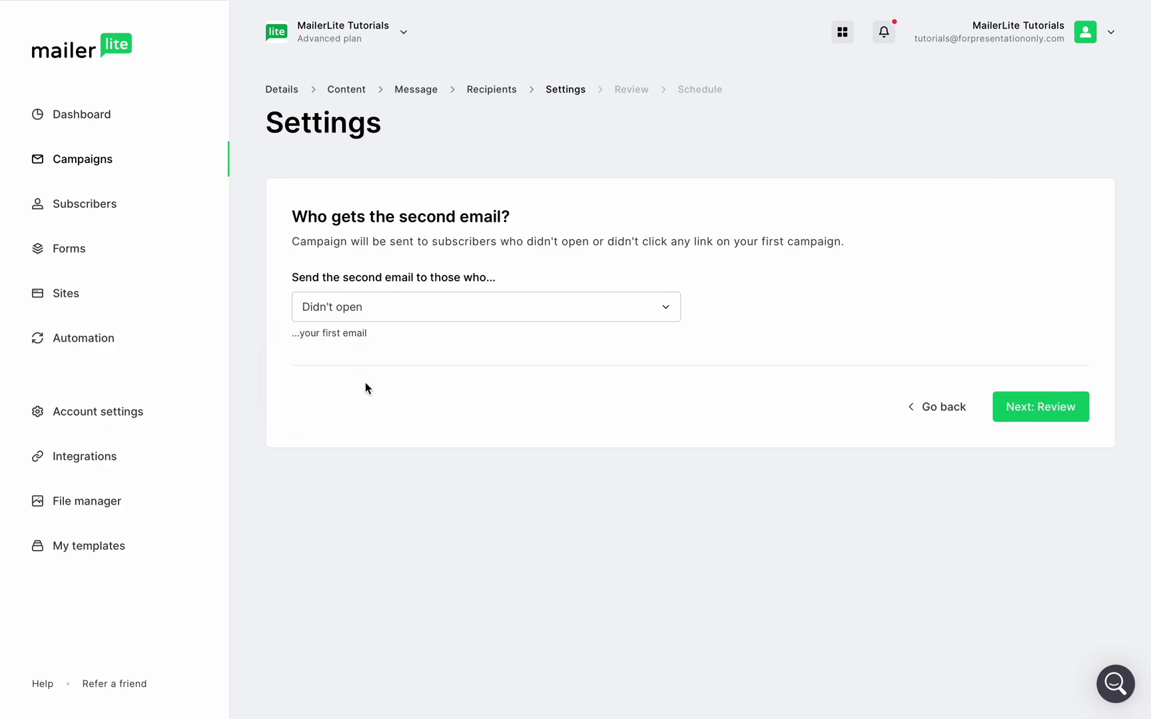
# Review the campaign, schedule the second send for 20 Dec 2022 at 11:00, and send it.
pyautogui.click(1043, 410)
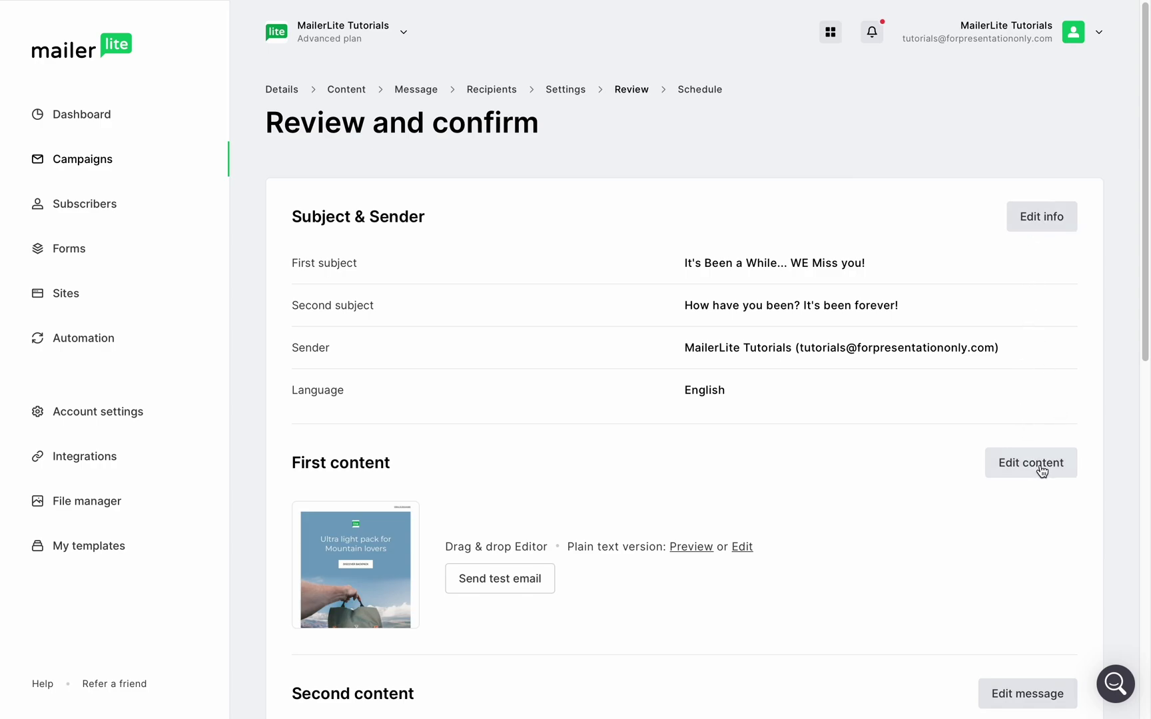
pyautogui.scroll(-1, 1038, 473)
pyautogui.scroll(-3, 1039, 473)
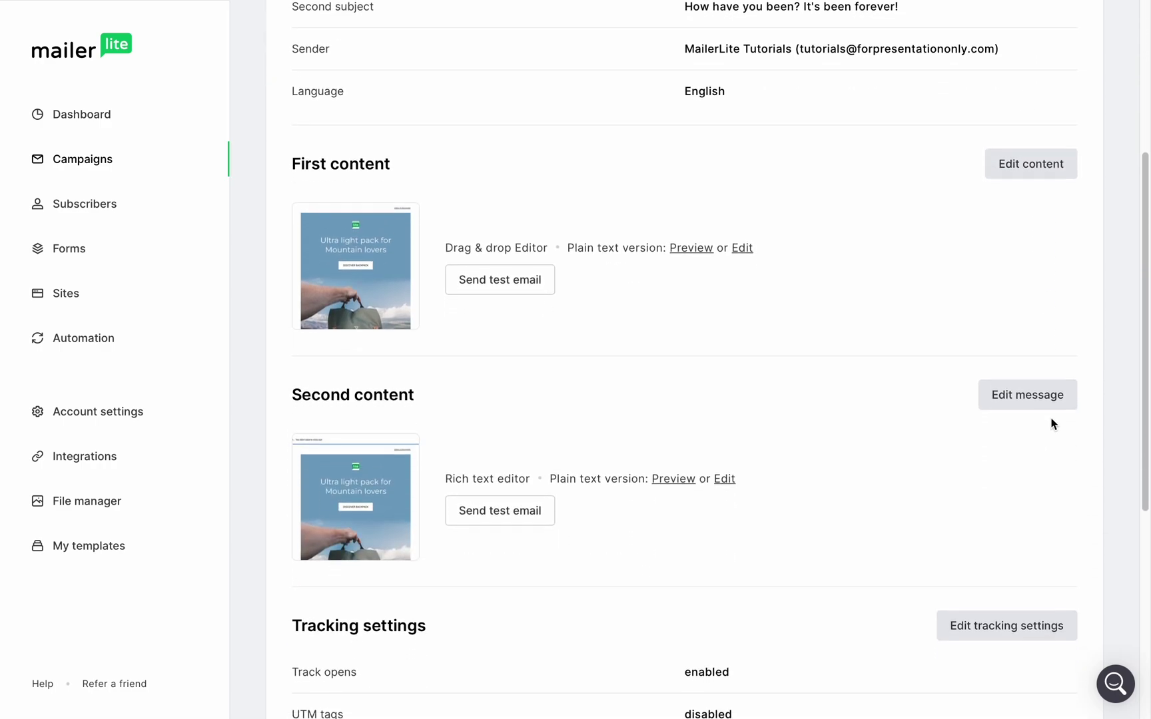
pyautogui.scroll(-1, 1026, 405)
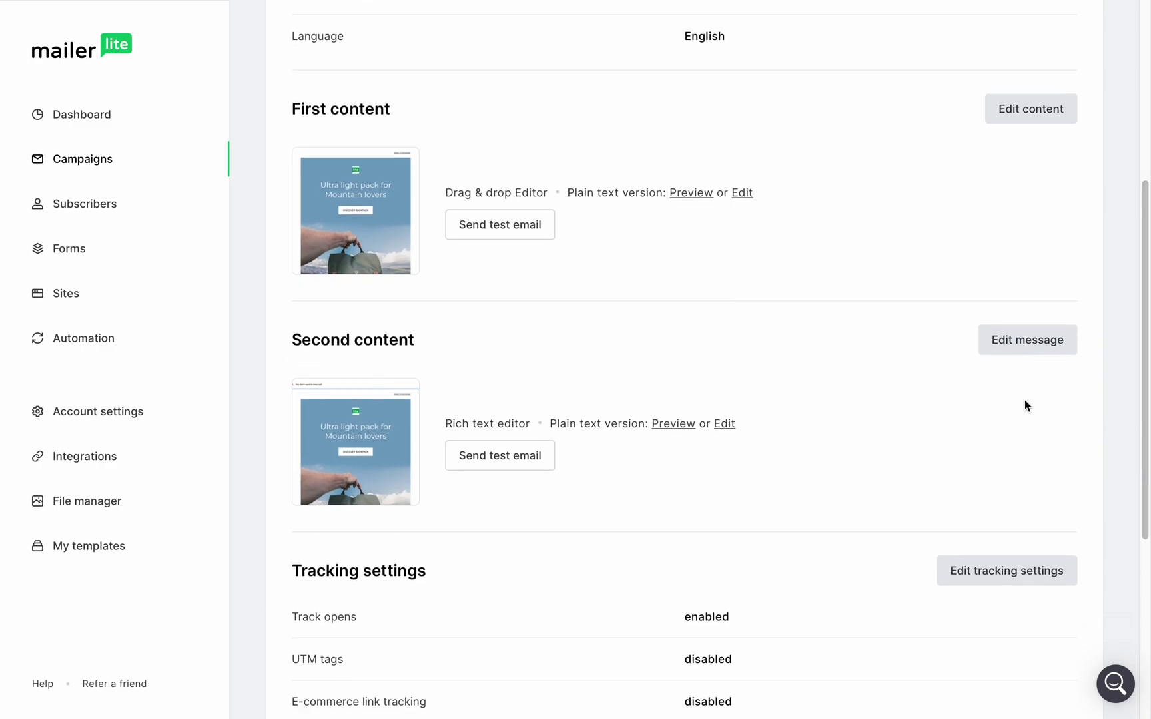
pyautogui.scroll(-4, 1025, 404)
pyautogui.click(1023, 658)
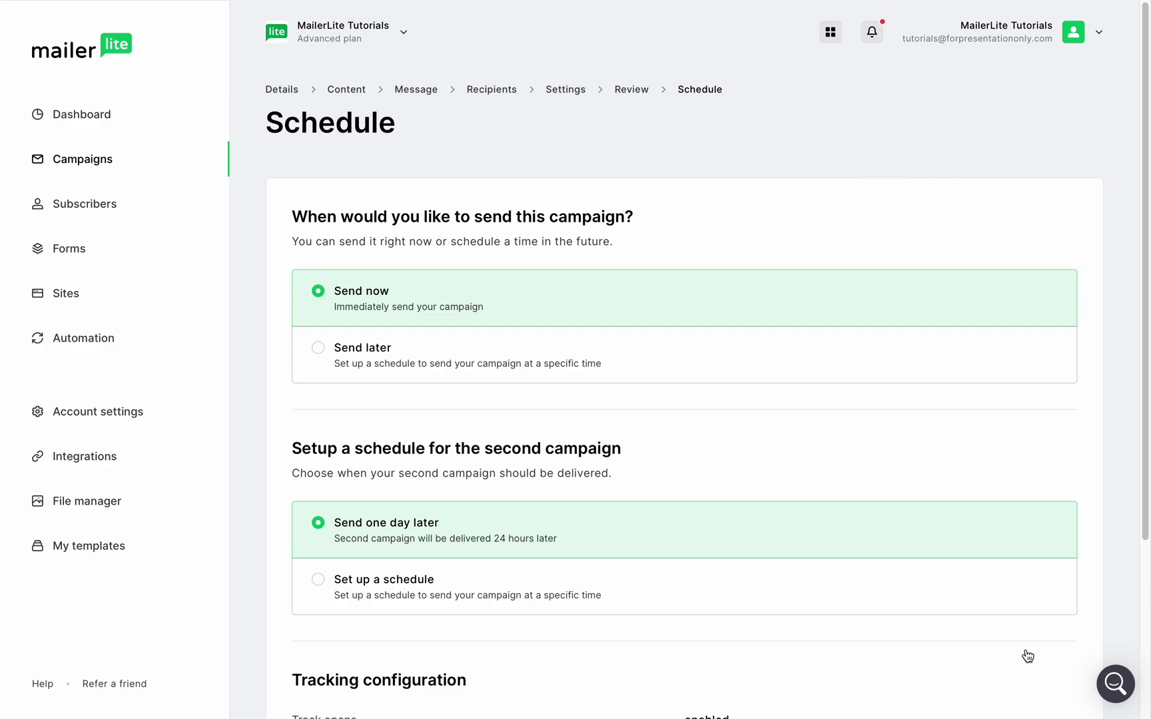
pyautogui.click(319, 581)
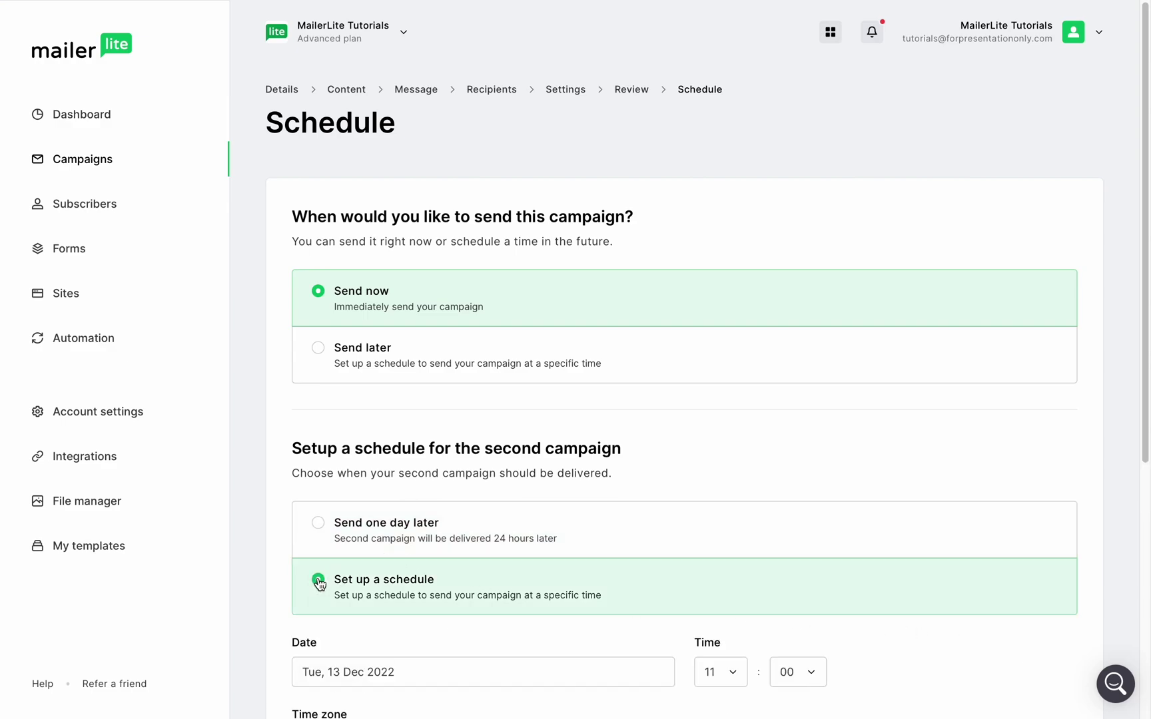
pyautogui.scroll(-2, 468, 578)
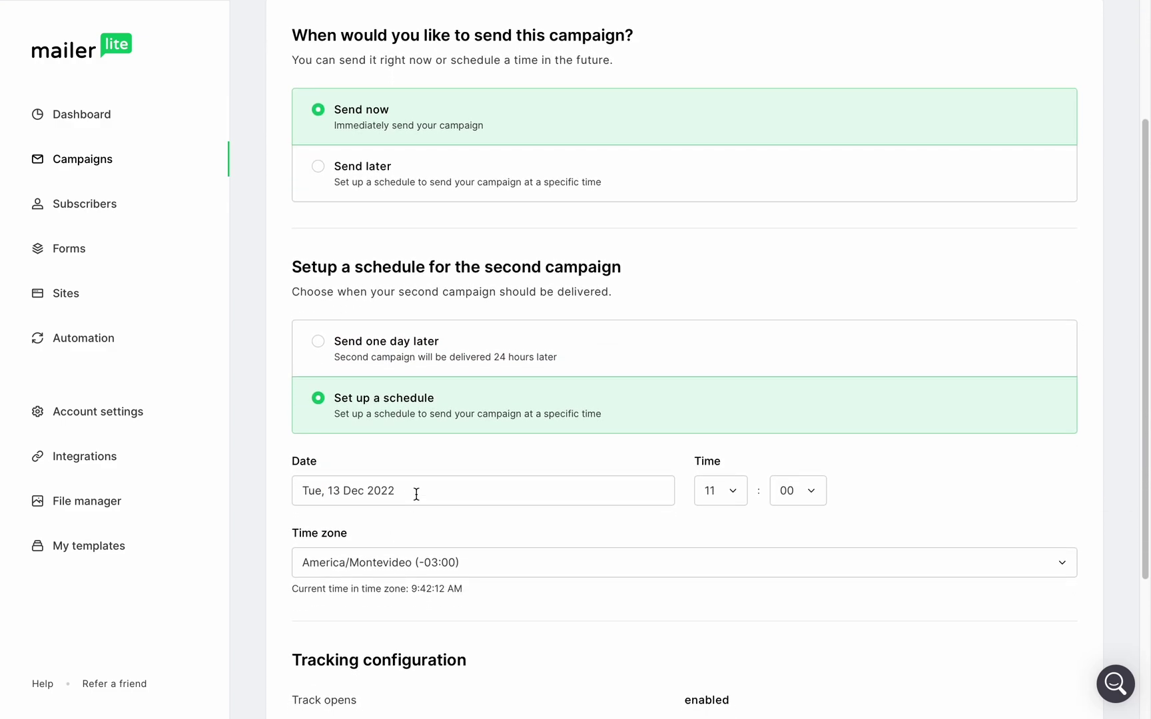
pyautogui.click(417, 492)
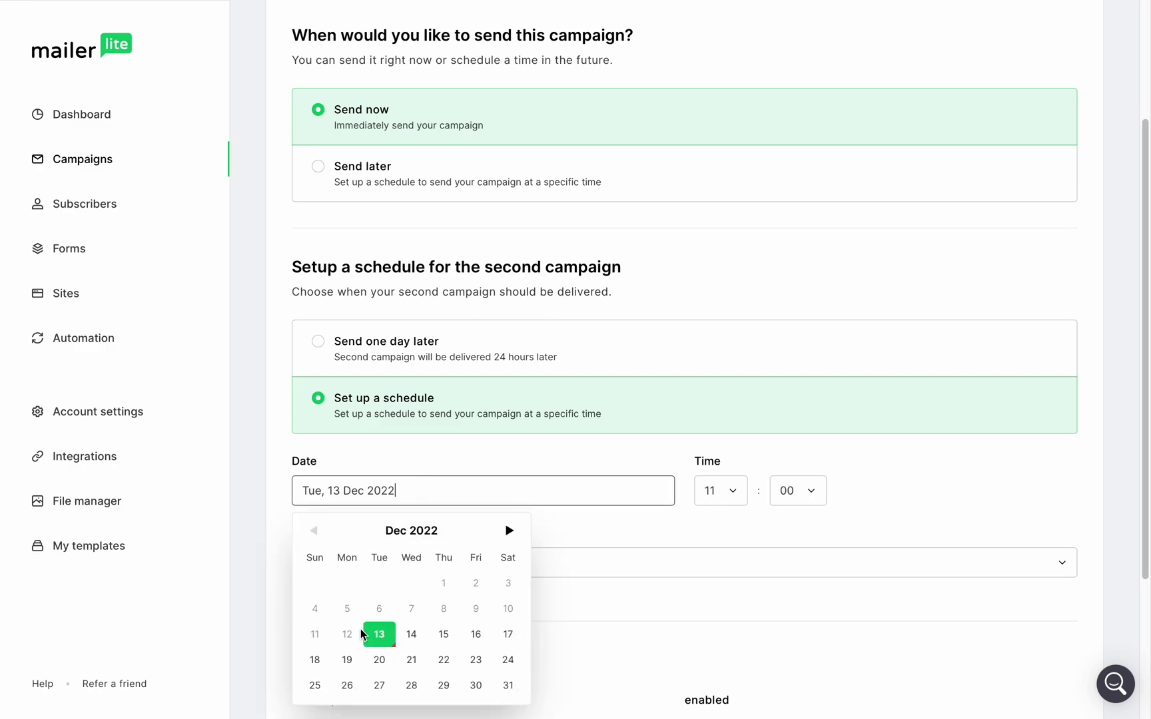
pyautogui.click(380, 660)
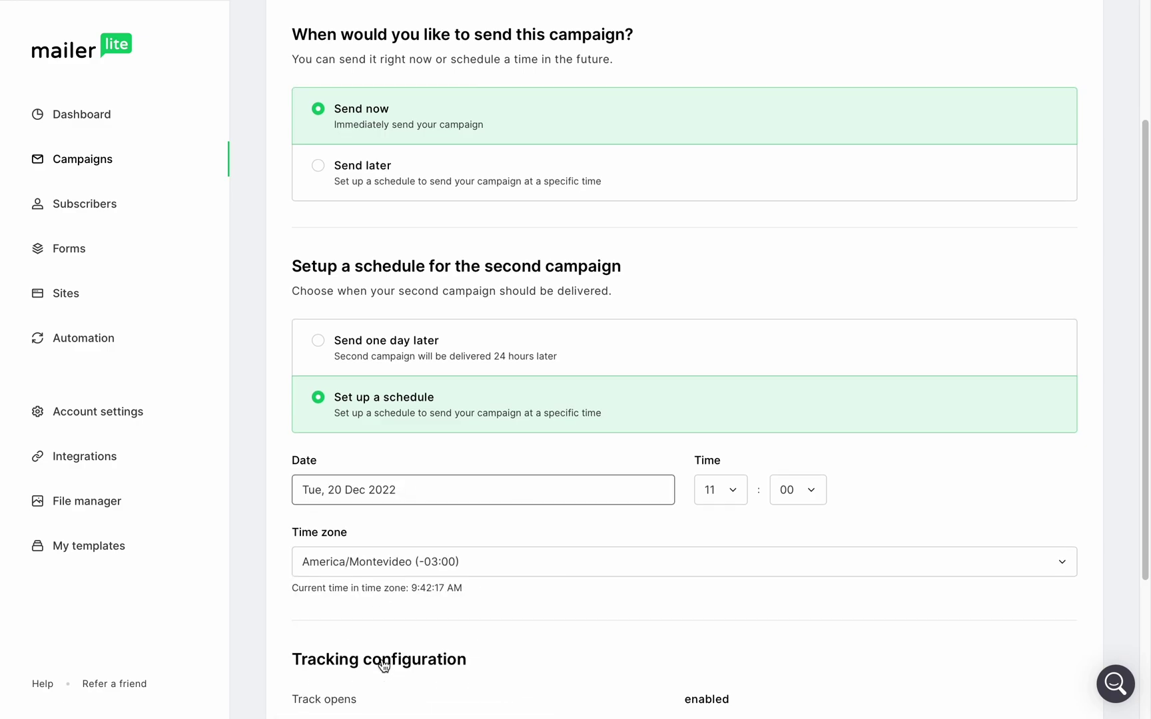
pyautogui.scroll(-3, 385, 665)
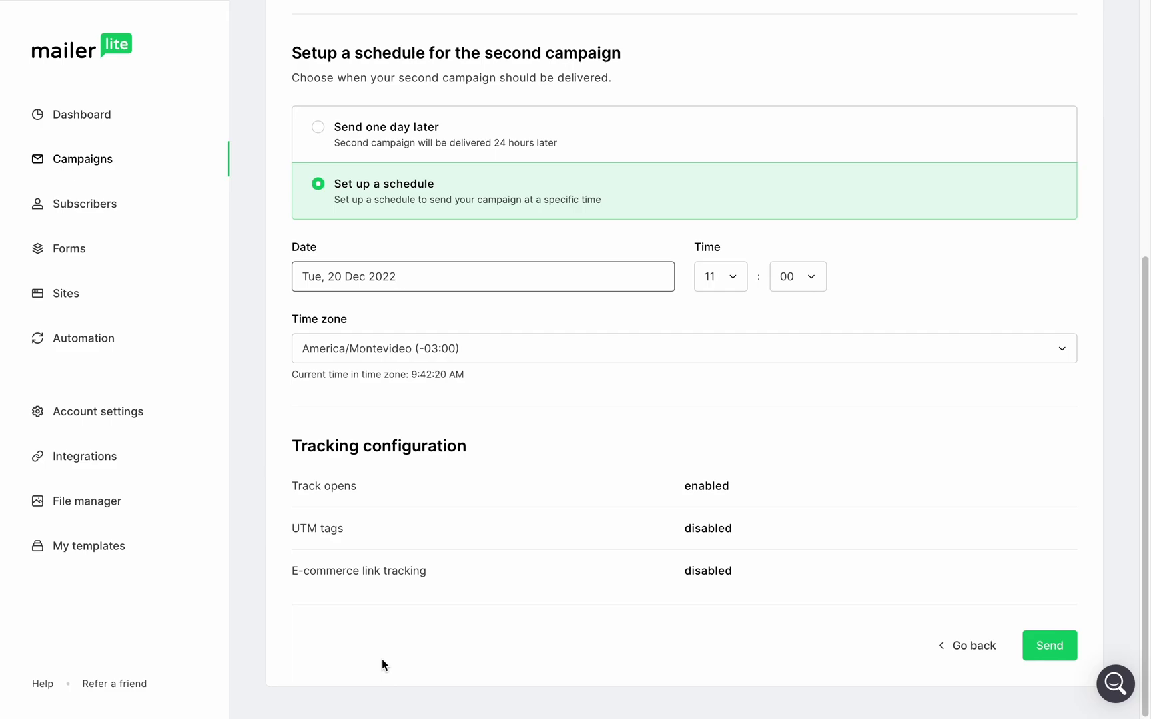
pyautogui.click(1036, 651)
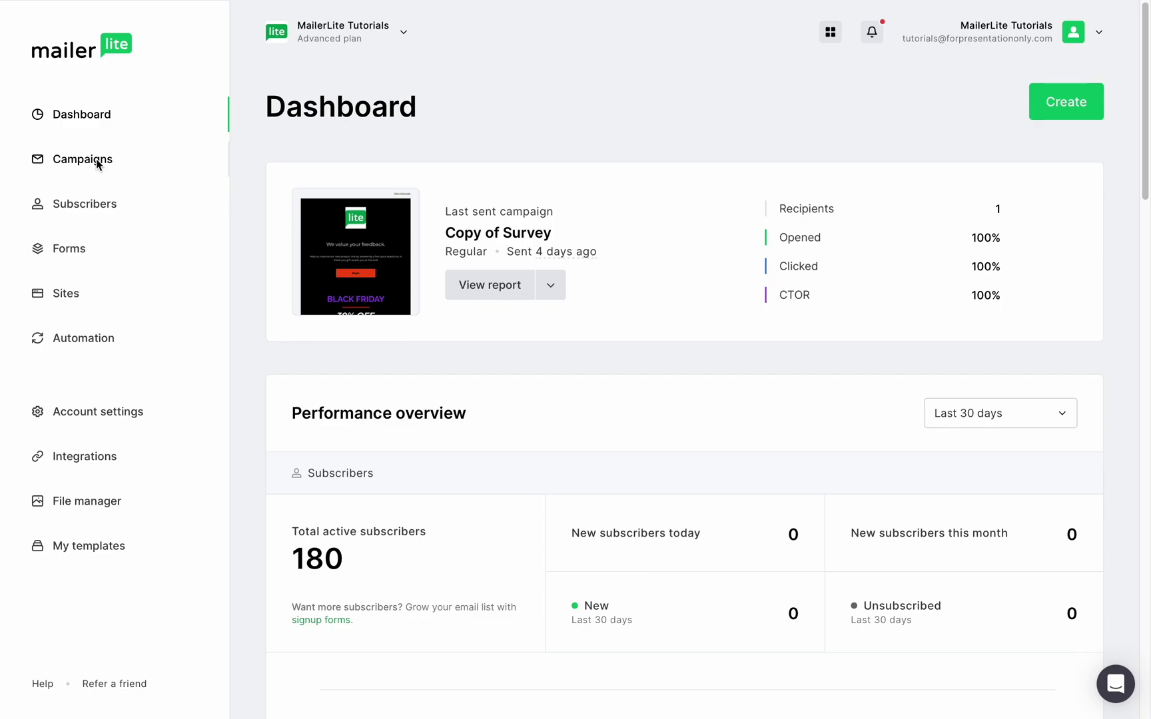
# Open the subscriber activity of the Prestashop Tutorial campaign report.
pyautogui.click(96, 158)
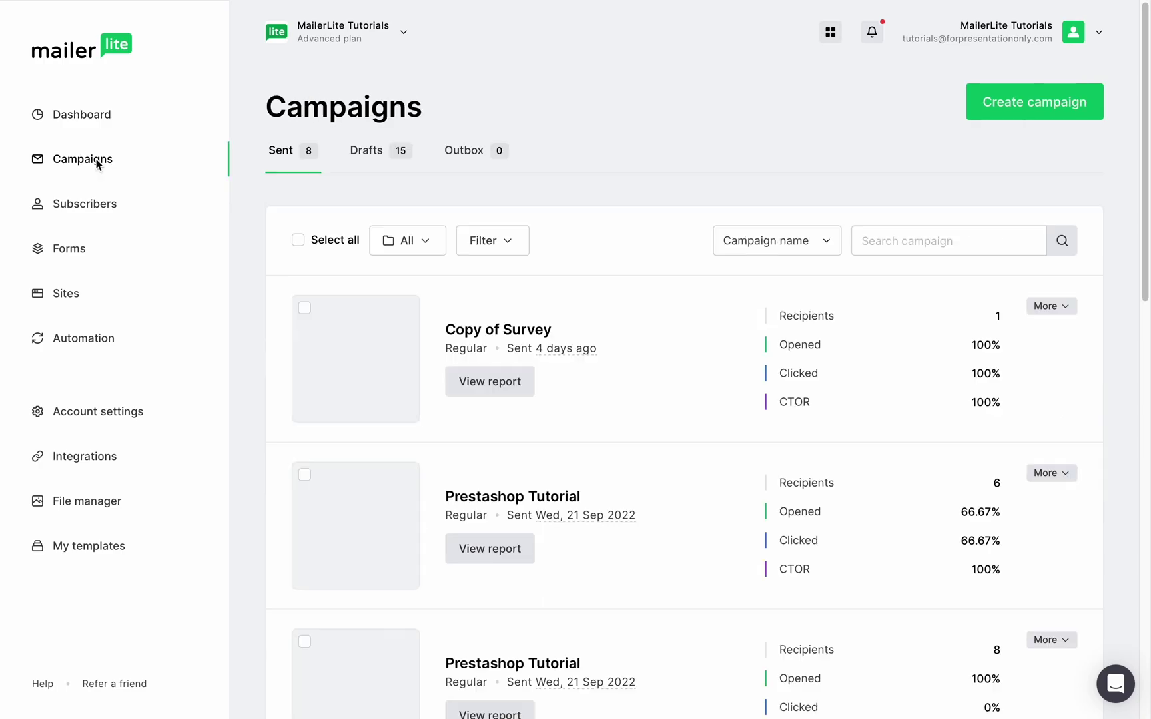
pyautogui.click(506, 548)
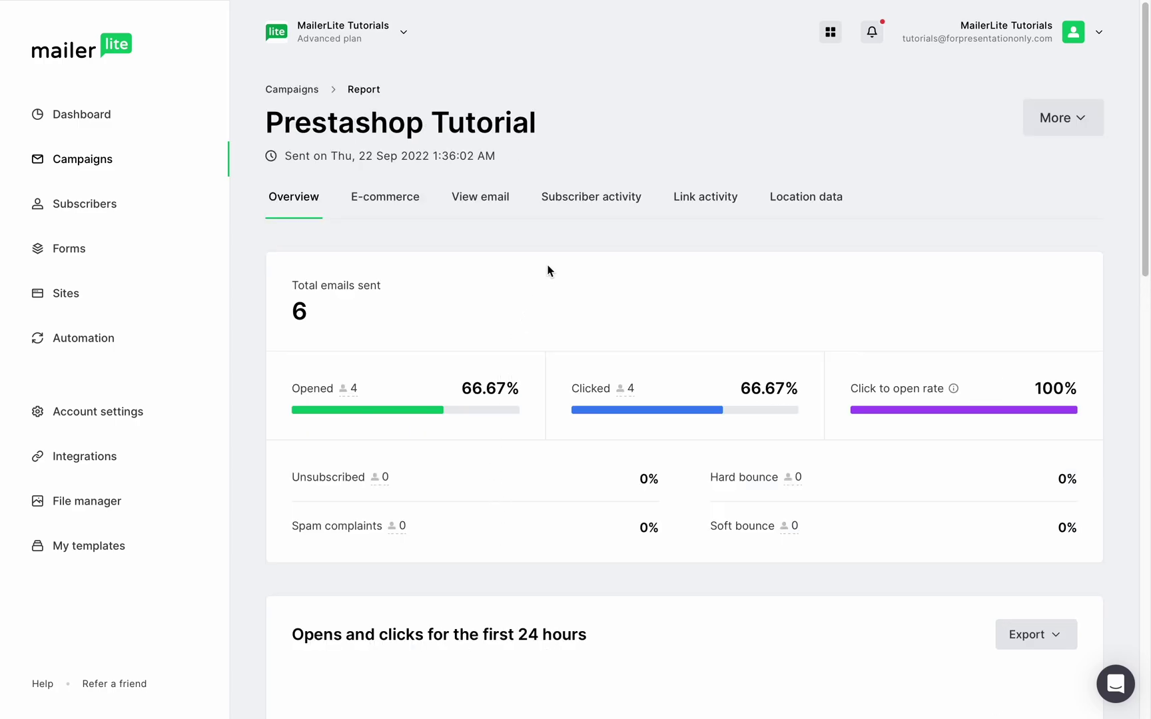
pyautogui.click(582, 200)
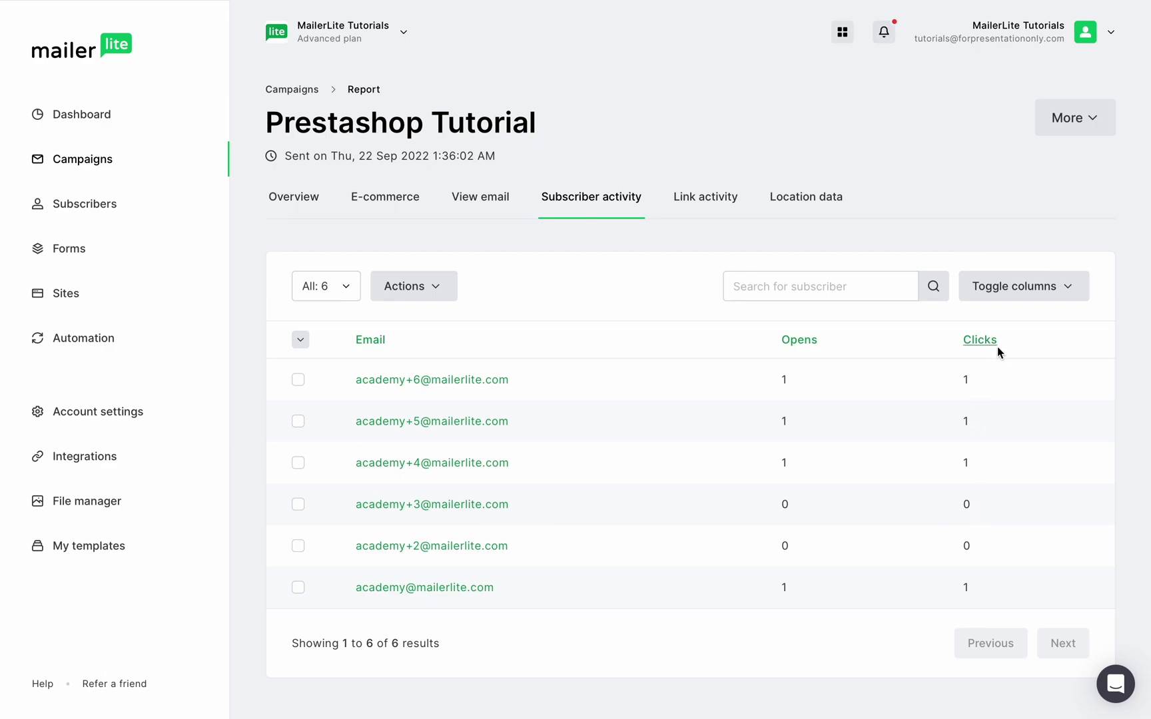
# Select all six subscribers and copy them into Demo Group.
pyautogui.click(301, 340)
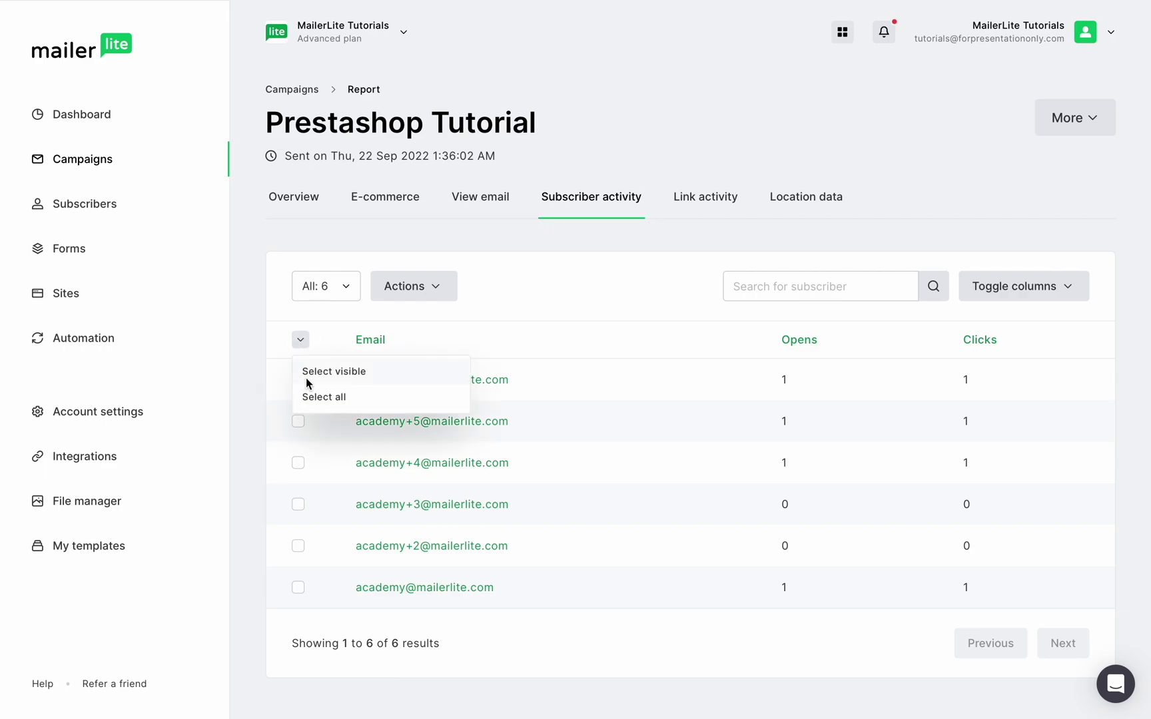
pyautogui.click(313, 398)
pyautogui.click(432, 286)
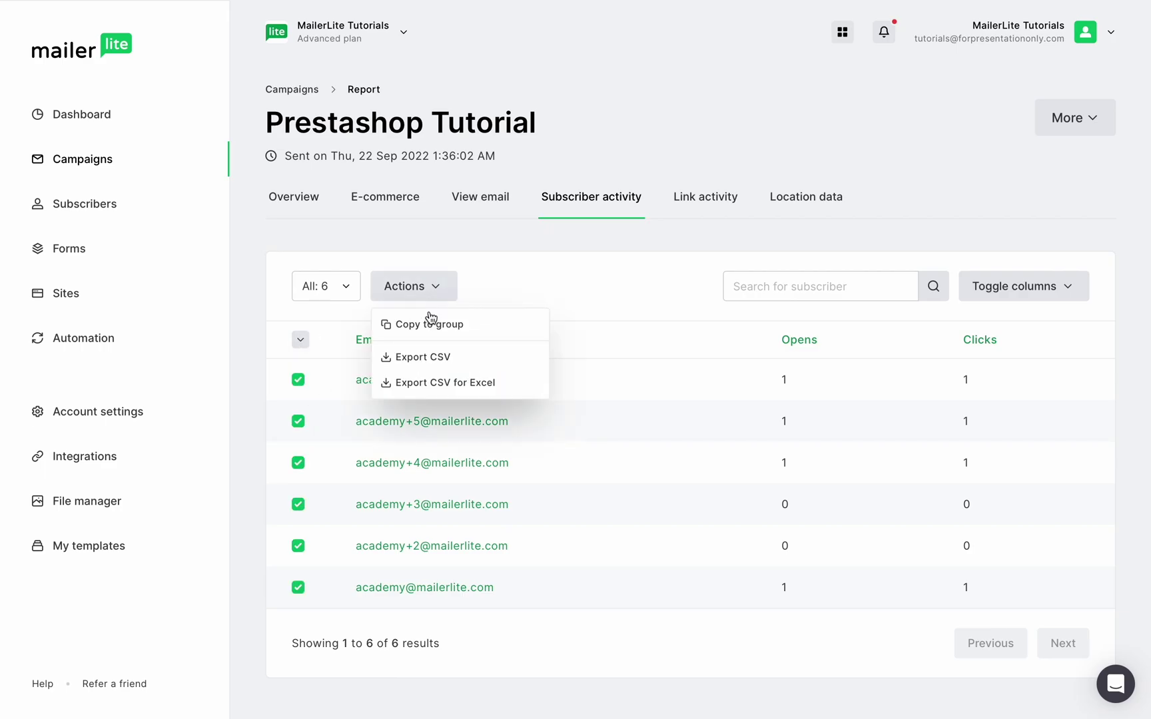
pyautogui.click(430, 325)
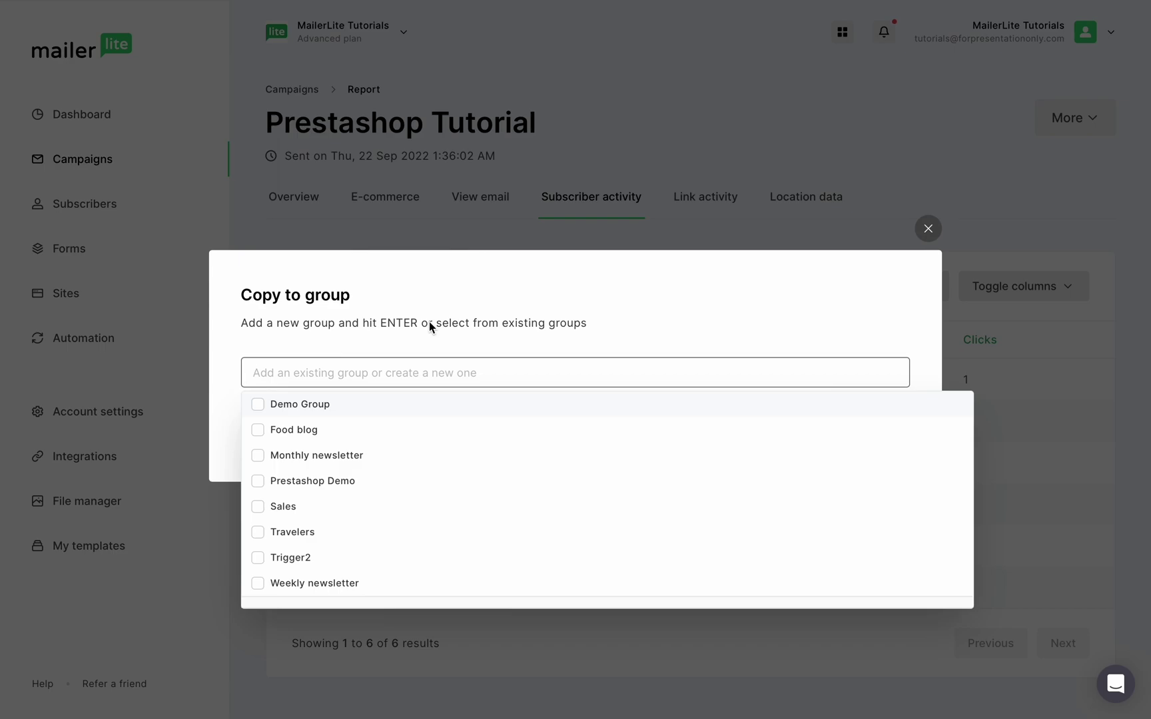
pyautogui.click(259, 404)
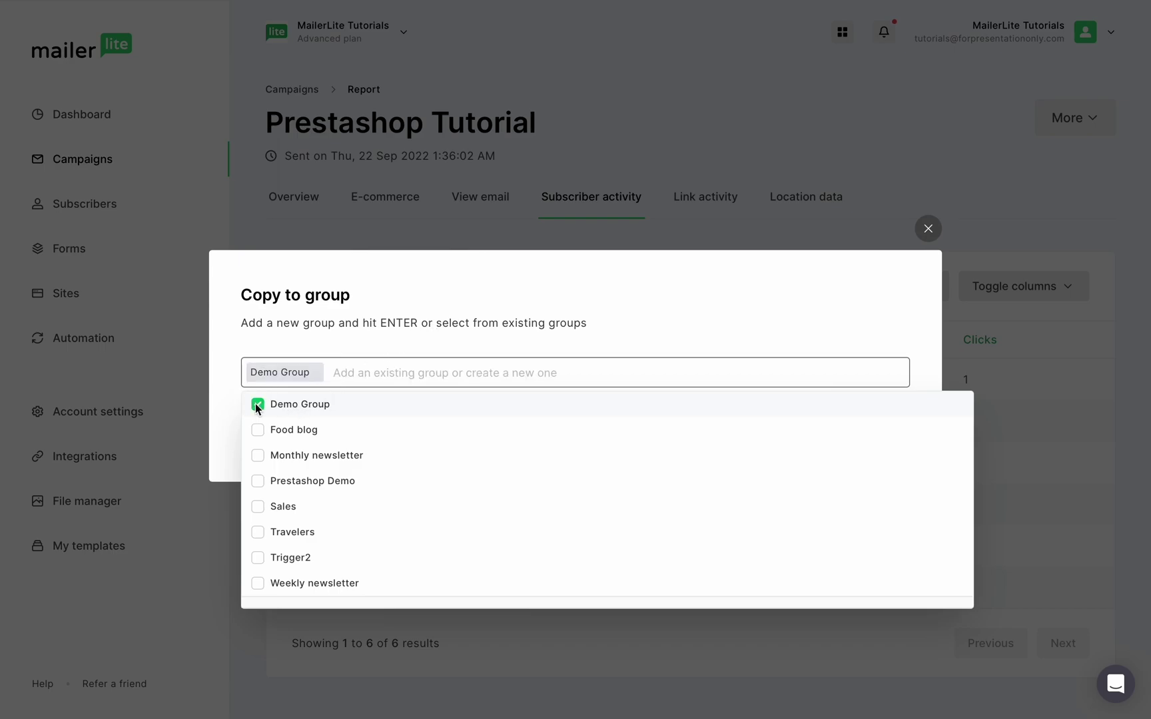
pyautogui.click(670, 340)
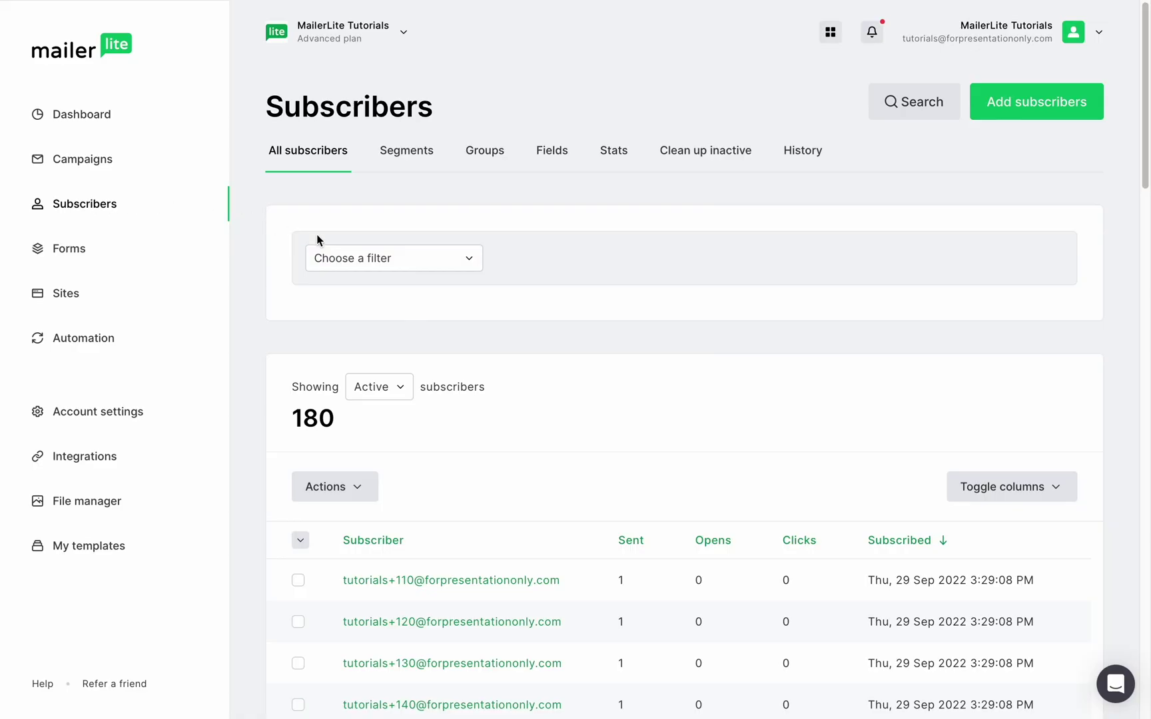
# Filter subscribers to those who opened the Prestashop Demo campaign.
pyautogui.click(394, 259)
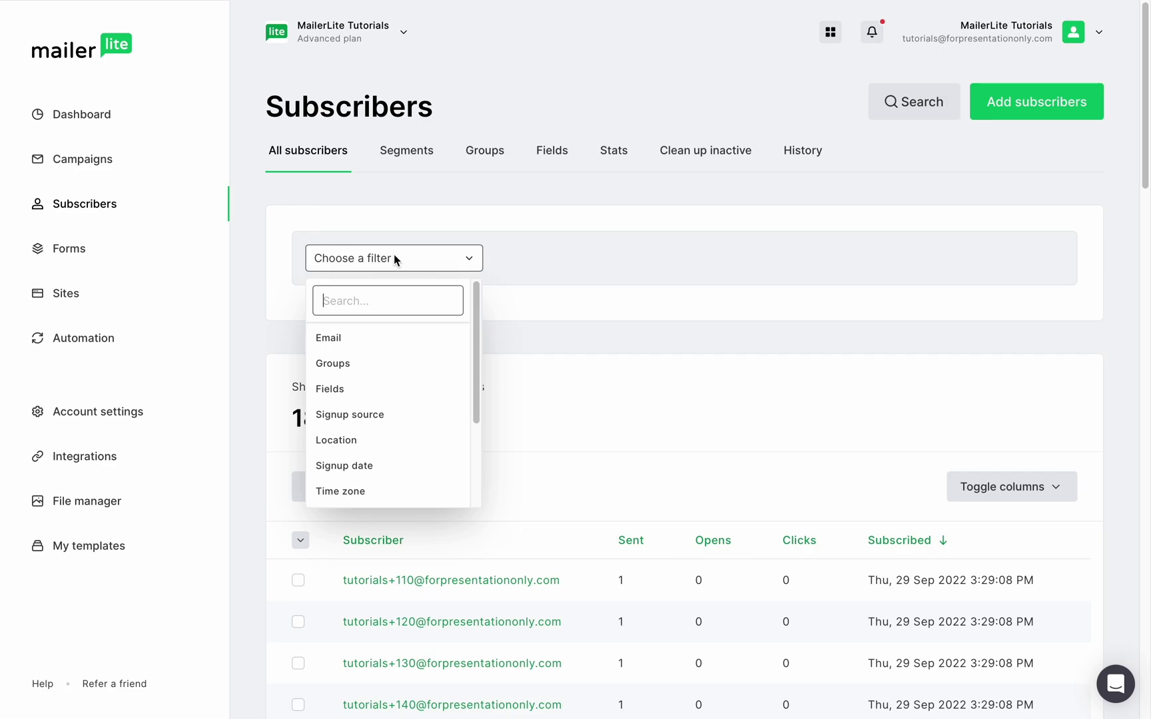
pyautogui.scroll(-3, 412, 388)
pyautogui.click(343, 389)
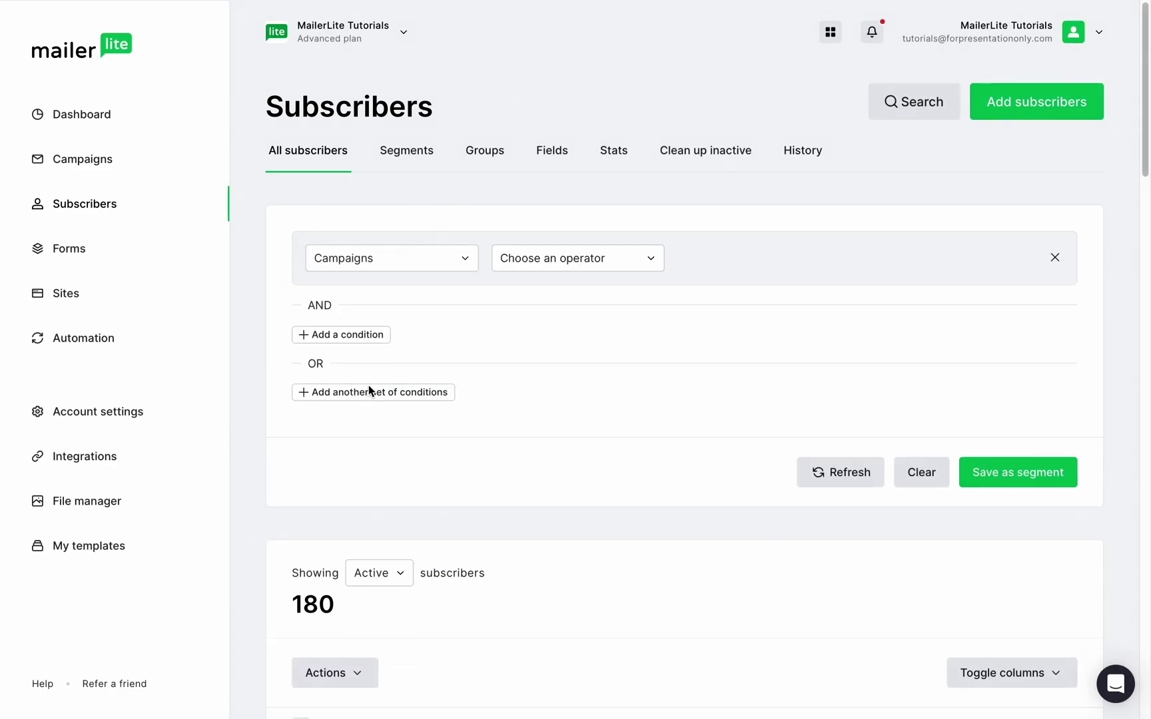
pyautogui.click(651, 261)
pyautogui.click(540, 349)
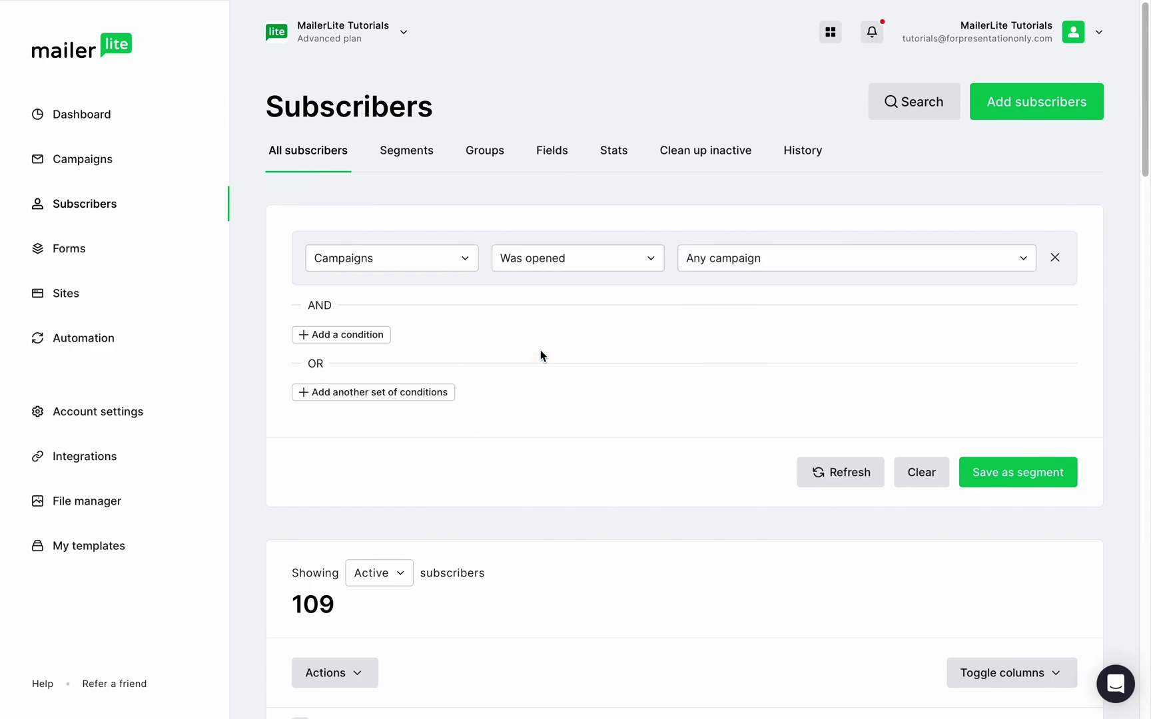
pyautogui.click(936, 257)
pyautogui.click(846, 371)
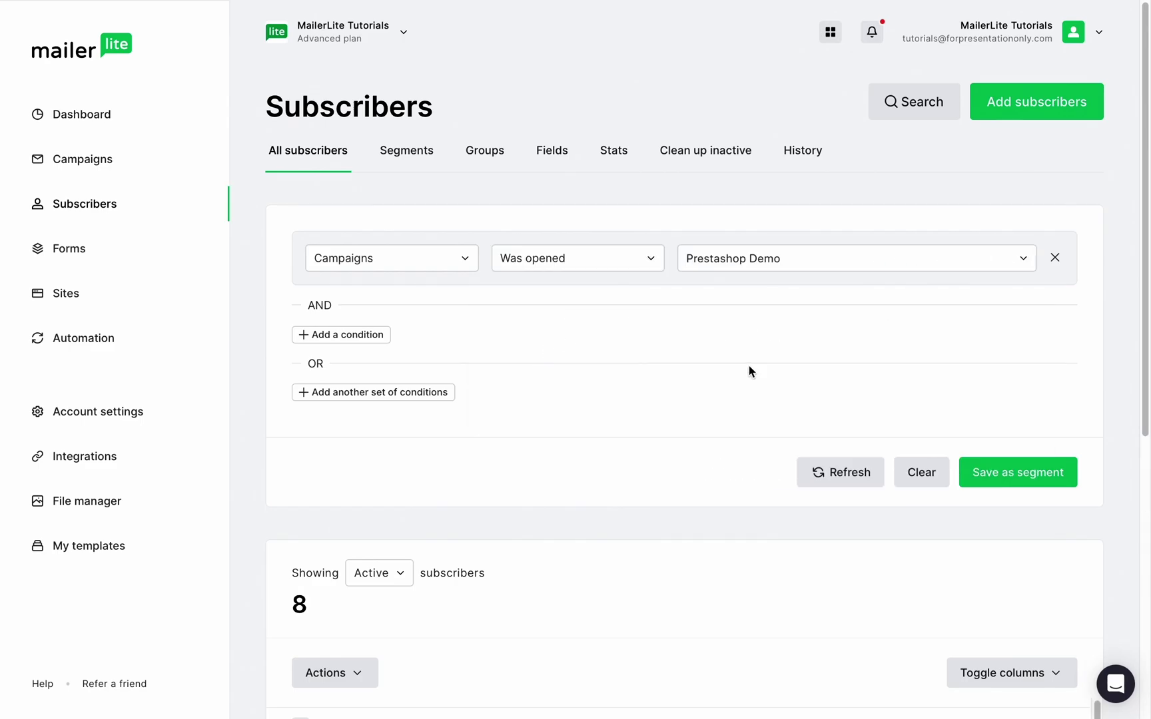
# Add a 'was not clicked Prestashop Demo' condition and save it as segment Retarget Demo.
pyautogui.click(387, 341)
pyautogui.scroll(-3, 424, 453)
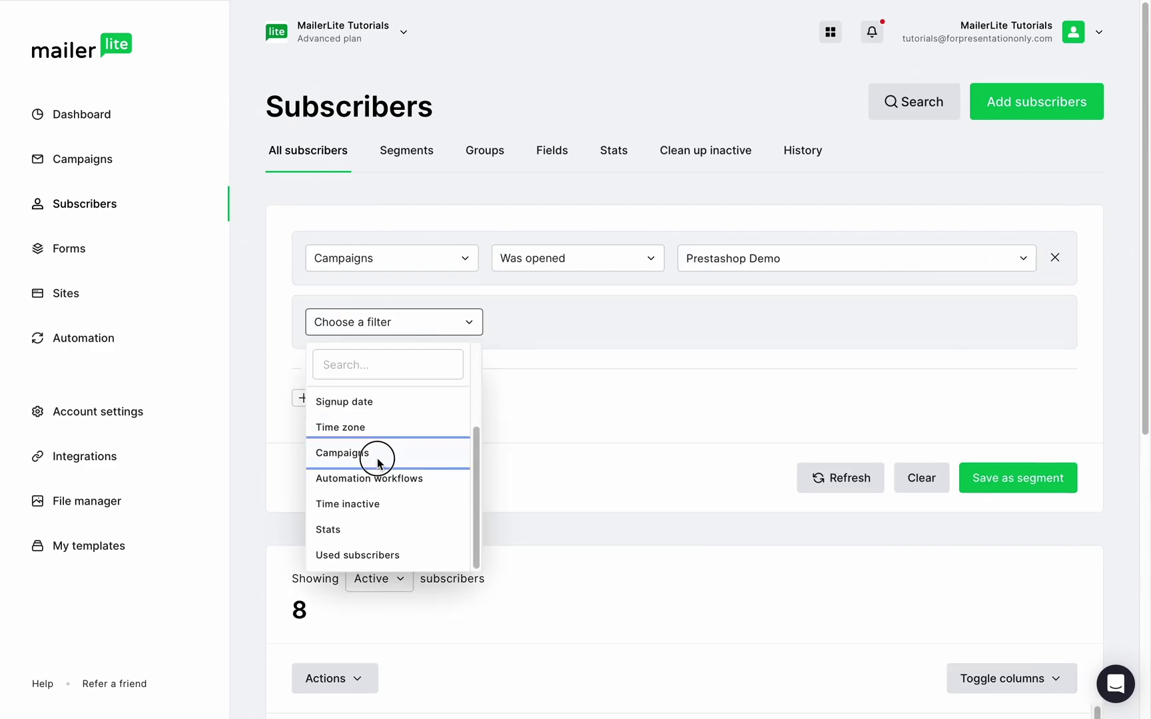
pyautogui.click(378, 462)
pyautogui.click(652, 324)
pyautogui.click(545, 484)
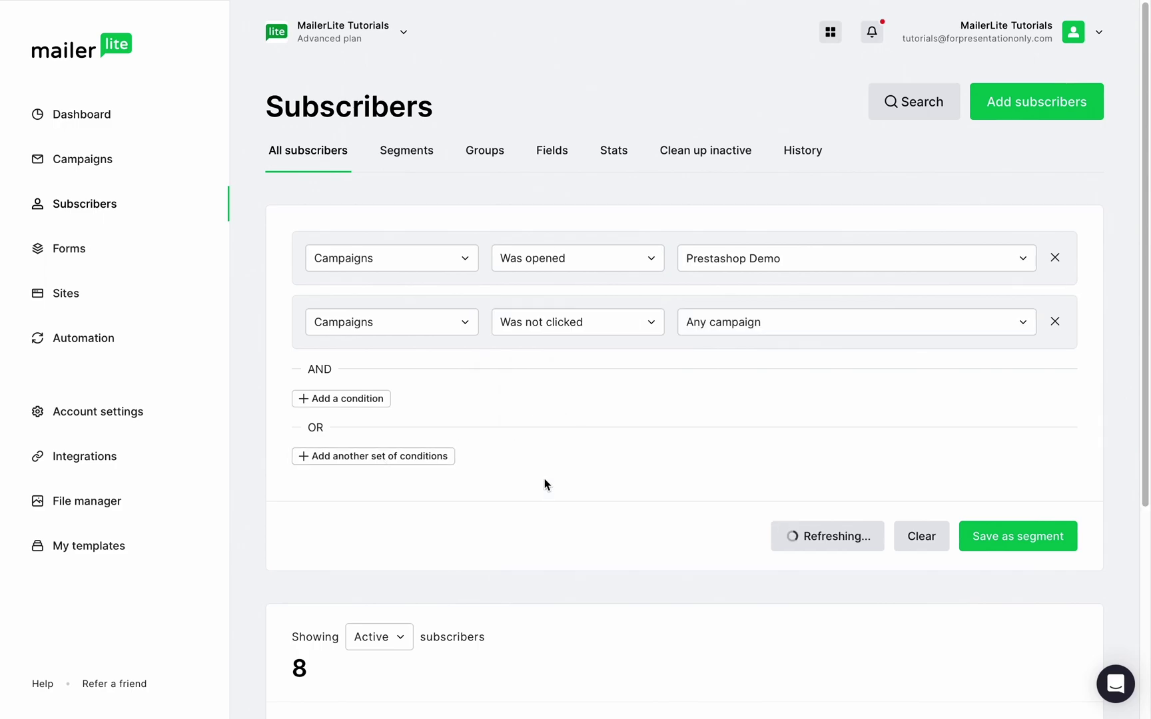
pyautogui.click(913, 323)
pyautogui.click(817, 436)
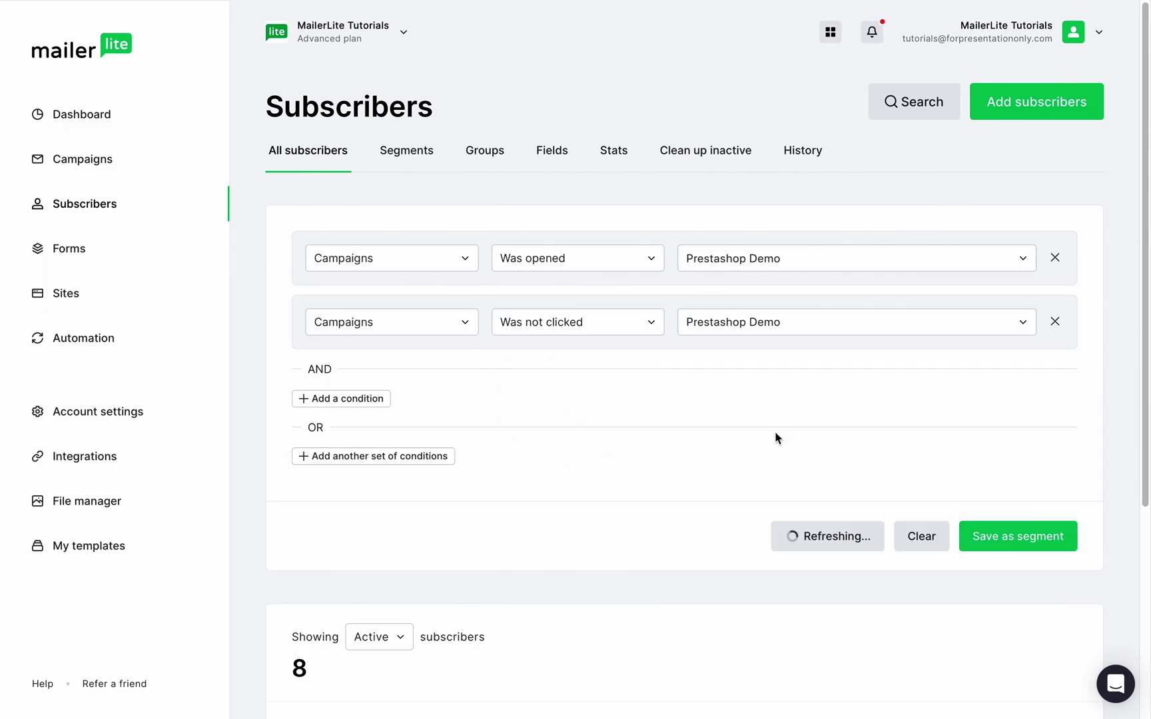
pyautogui.click(1000, 537)
pyautogui.write('Ret')
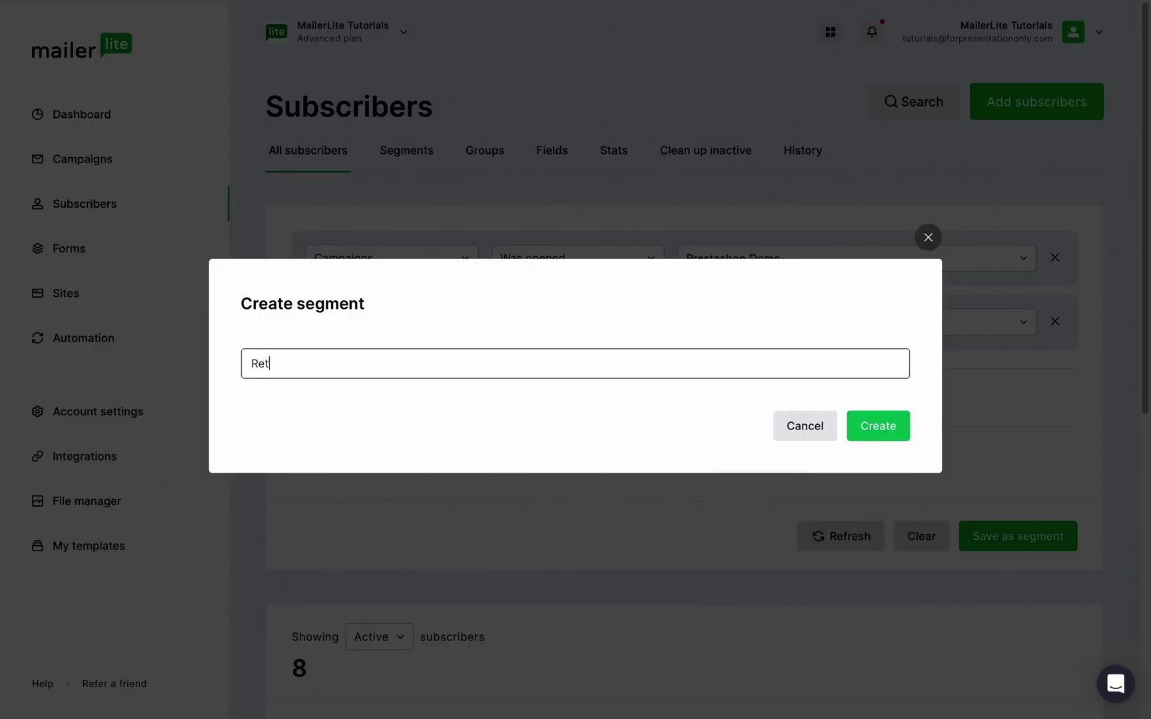
pyautogui.write('arget Demo')
pyautogui.click(882, 426)
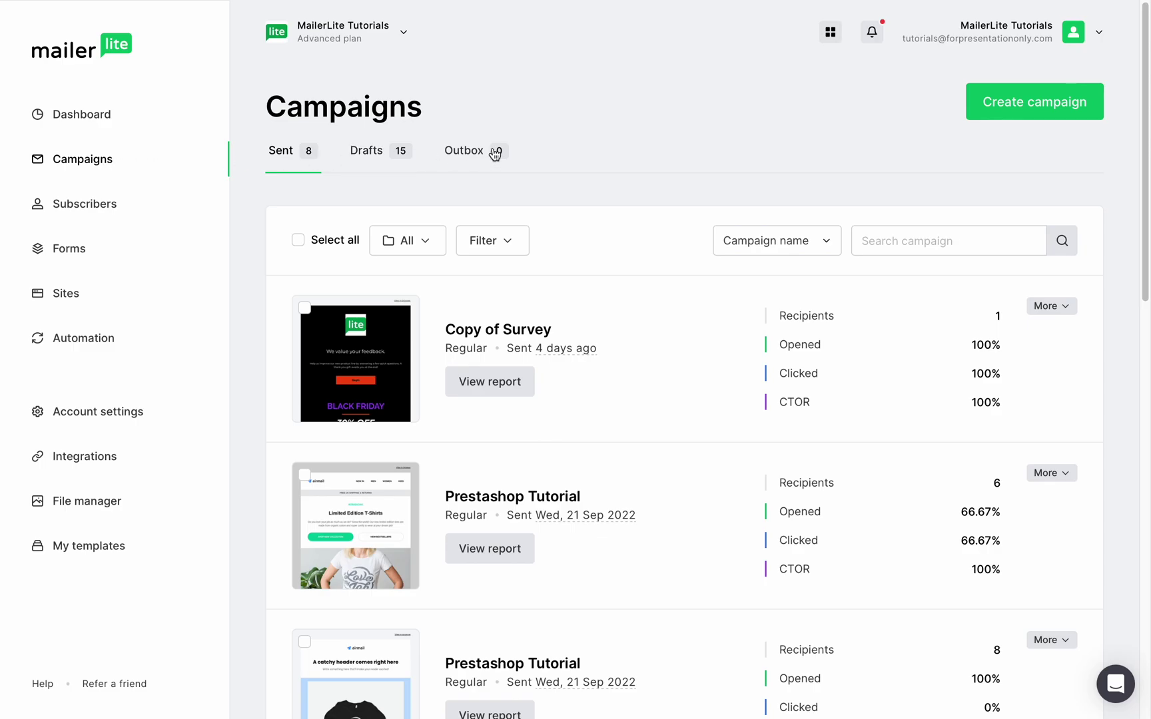
# Create a new regular campaign named Retarget Demo.
pyautogui.click(1002, 107)
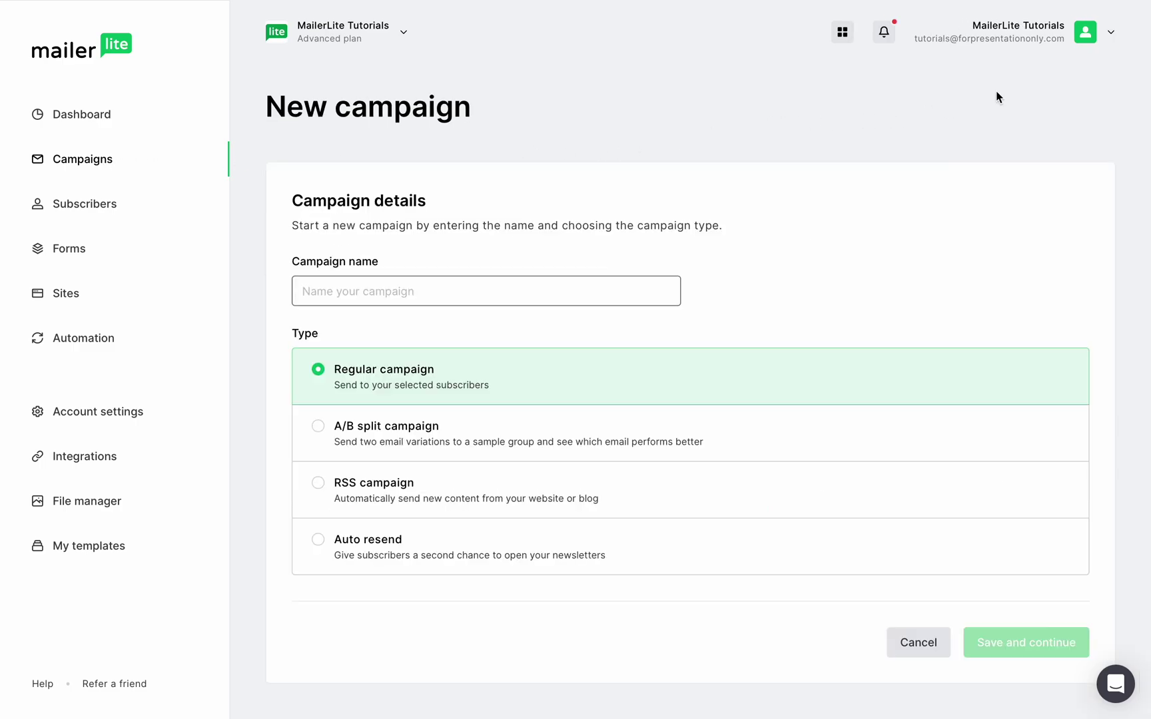
pyautogui.click(599, 286)
pyautogui.write('R')
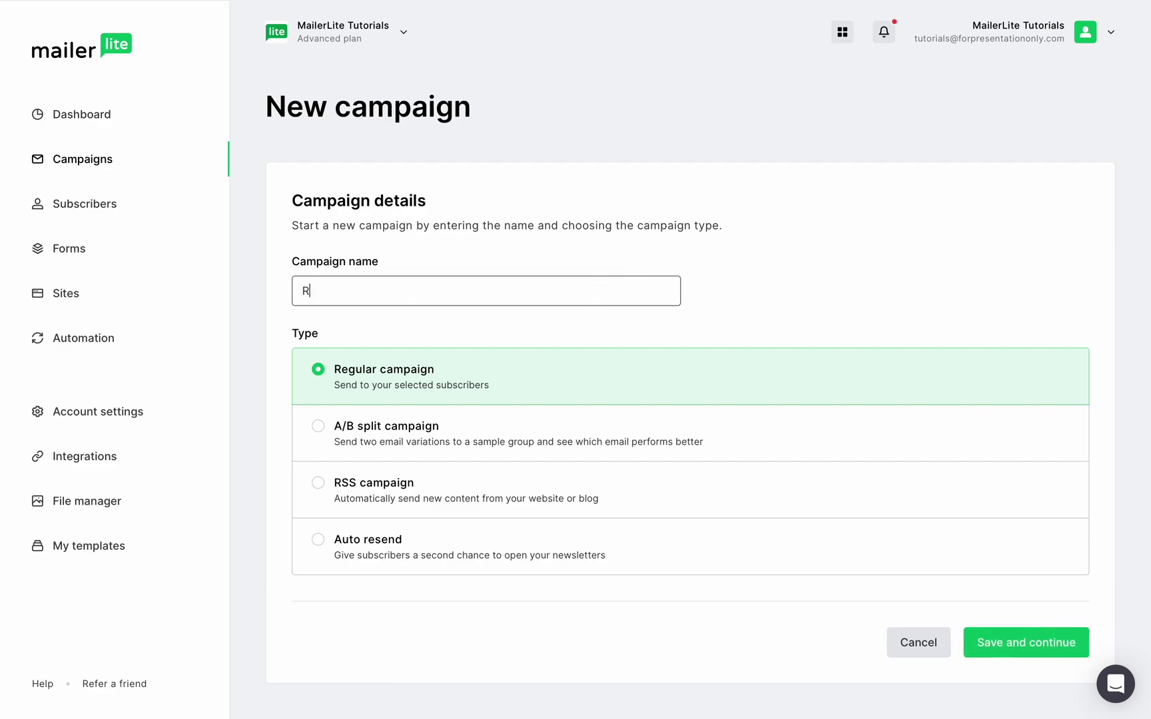
pyautogui.write('etarget Demo')
pyautogui.click(998, 640)
# Set the subject to 'We missed you' and start from scratch in the drag-and-drop editor.
pyautogui.click(801, 491)
pyautogui.write('We missed you')
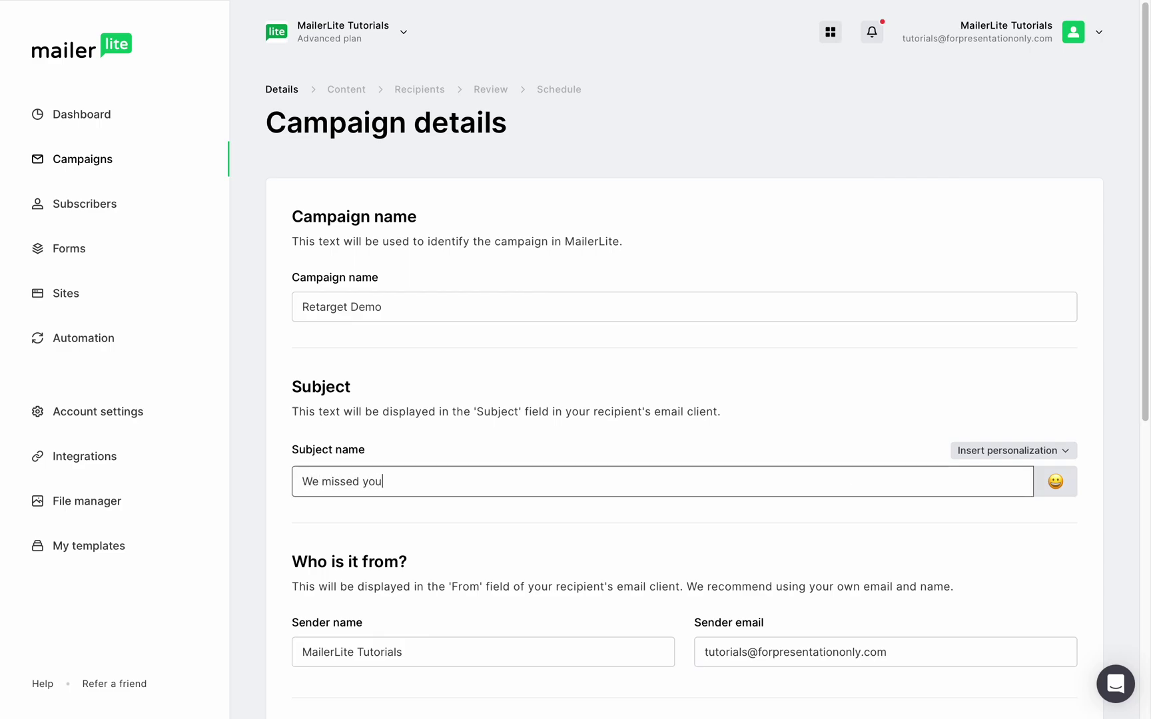
pyautogui.write('!')
pyautogui.scroll(-4, 835, 545)
pyautogui.scroll(-2, 836, 545)
pyautogui.click(1039, 646)
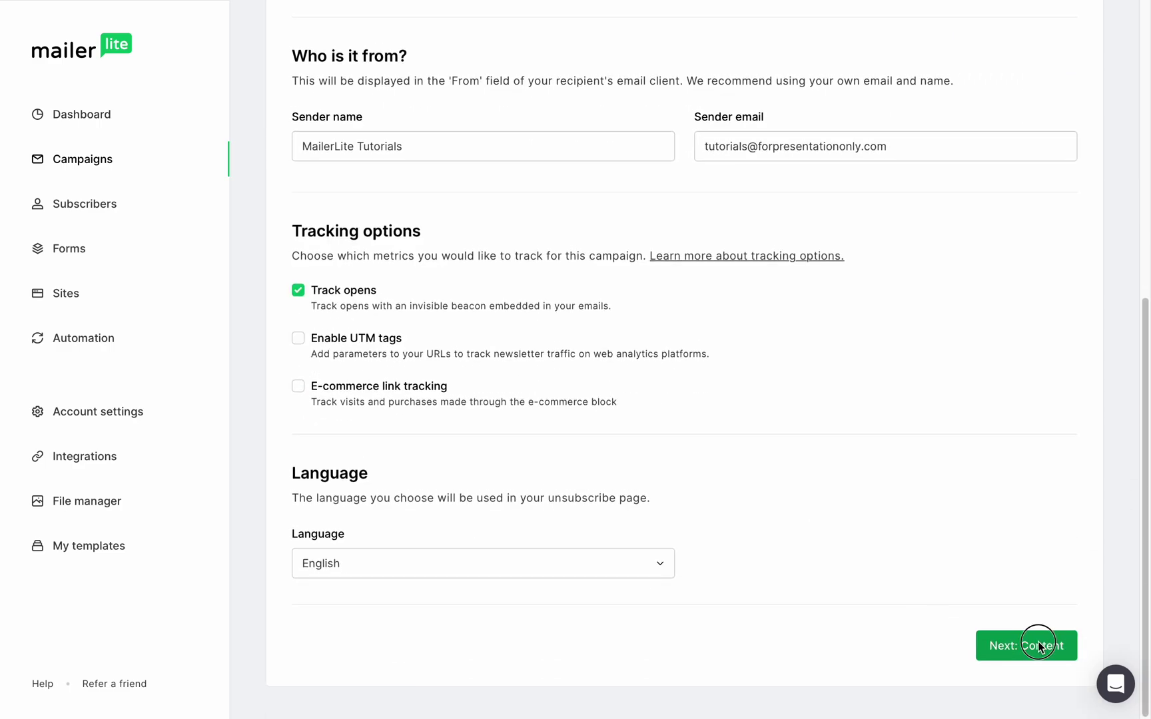
pyautogui.click(429, 168)
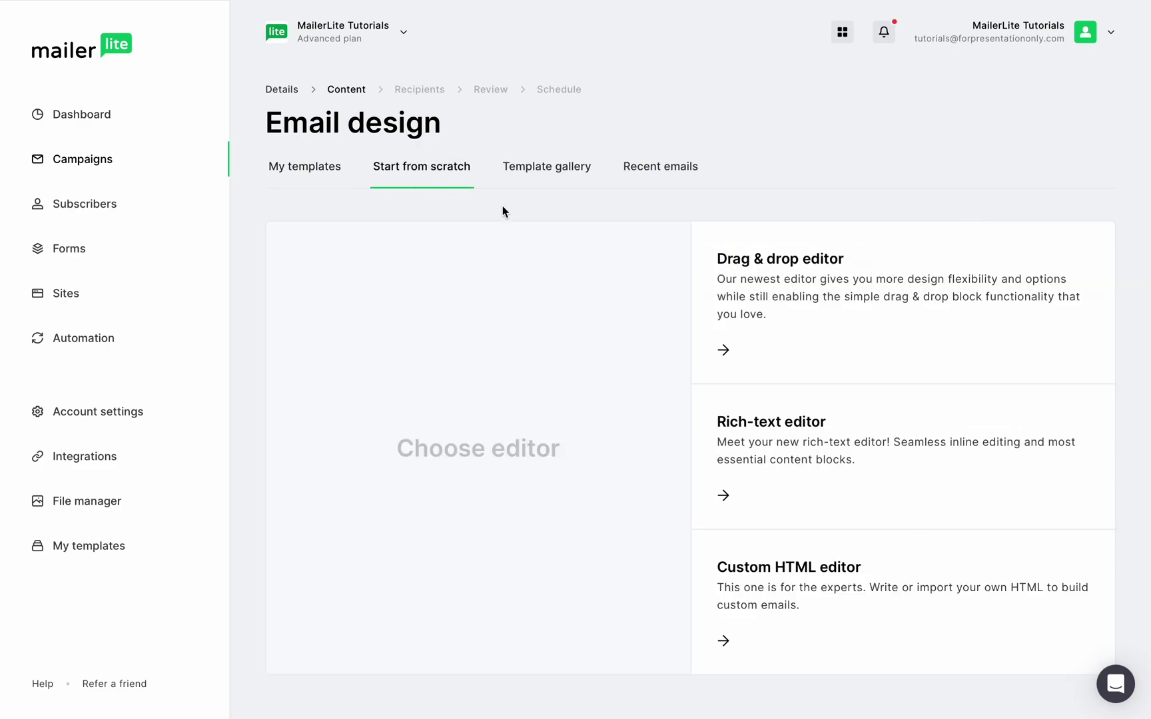
pyautogui.click(756, 350)
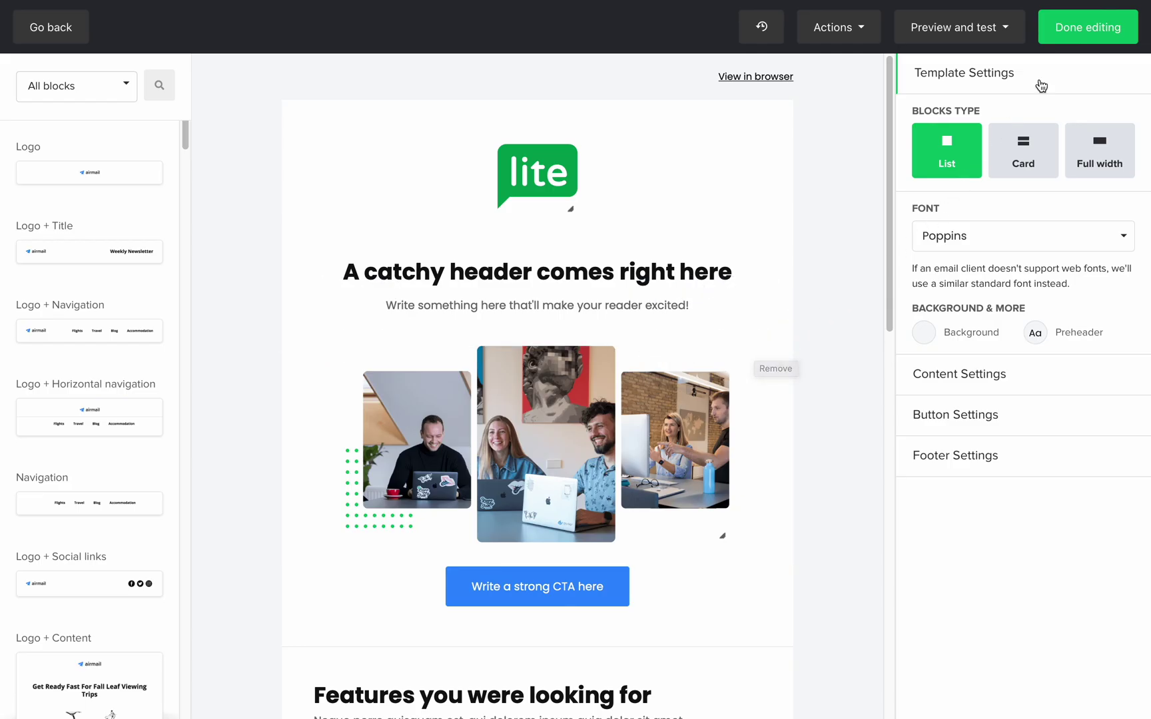
# Filter recipients with an advanced Campaigns 'Was opened' condition.
pyautogui.click(1069, 26)
pyautogui.click(369, 172)
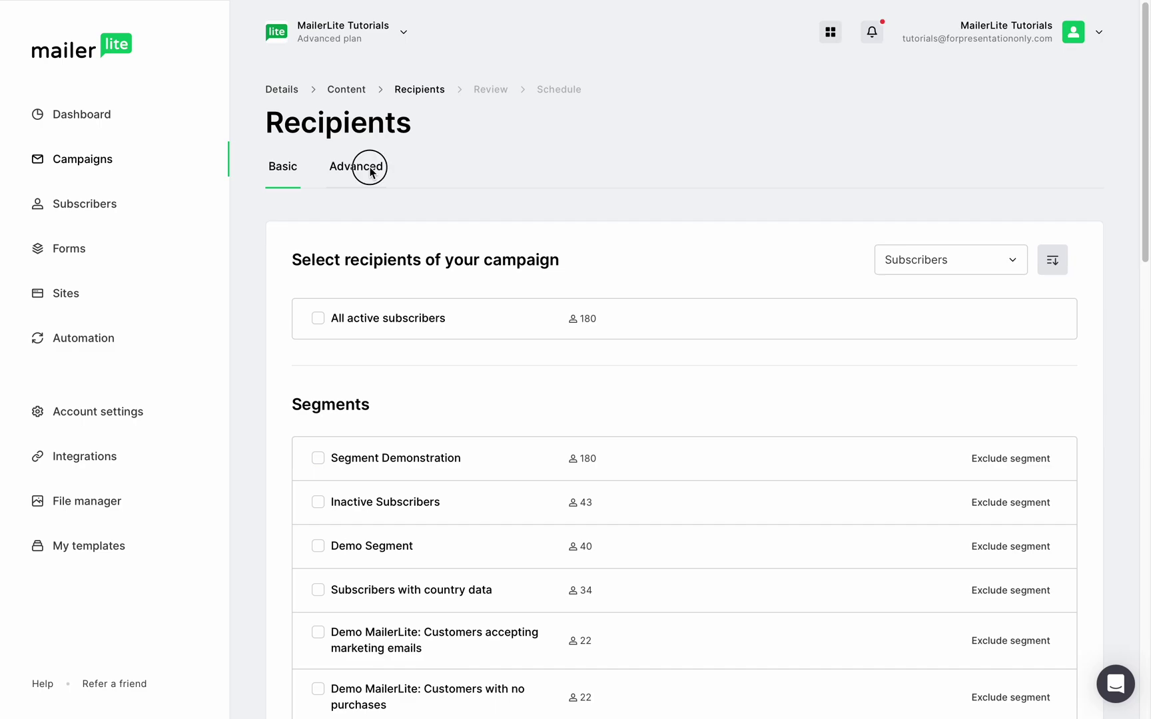
pyautogui.click(476, 321)
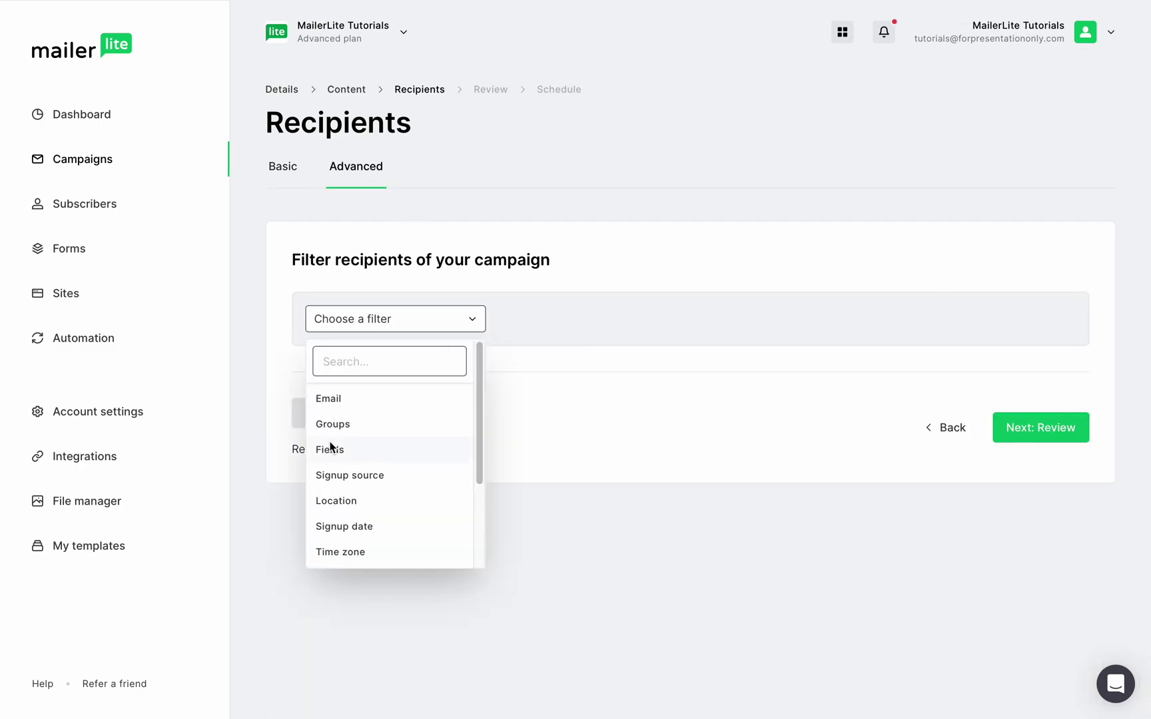
pyautogui.scroll(-2, 330, 447)
pyautogui.scroll(-1, 329, 445)
pyautogui.click(327, 444)
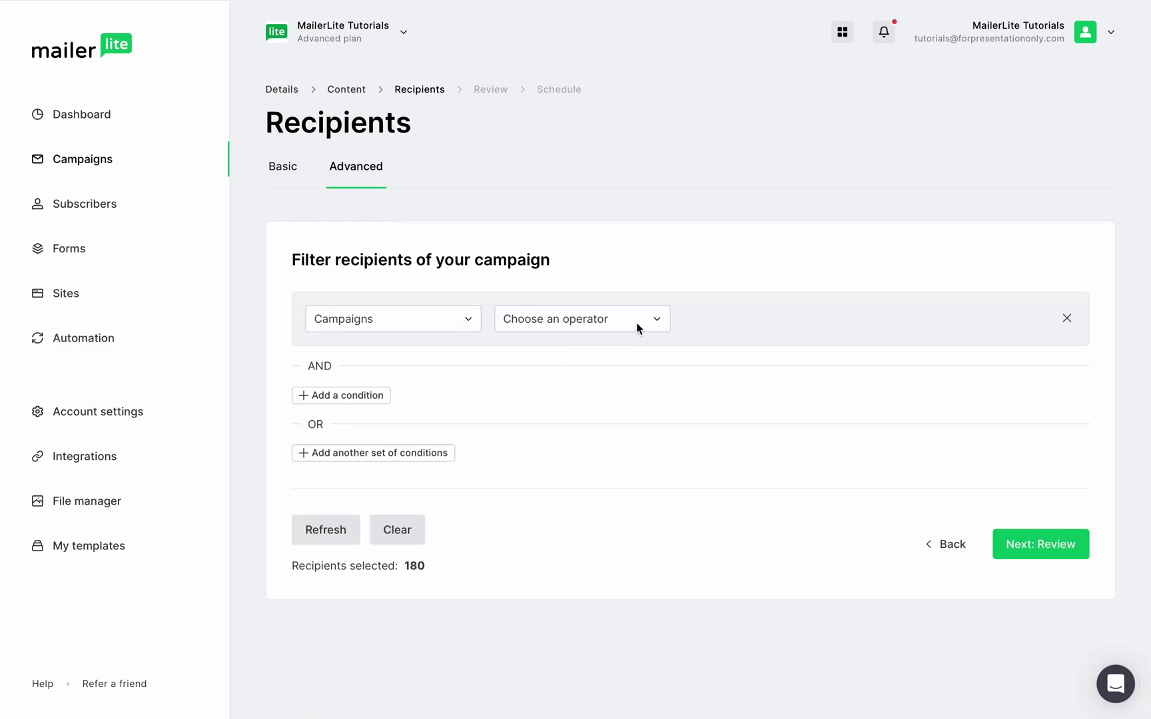
pyautogui.click(637, 329)
pyautogui.click(548, 407)
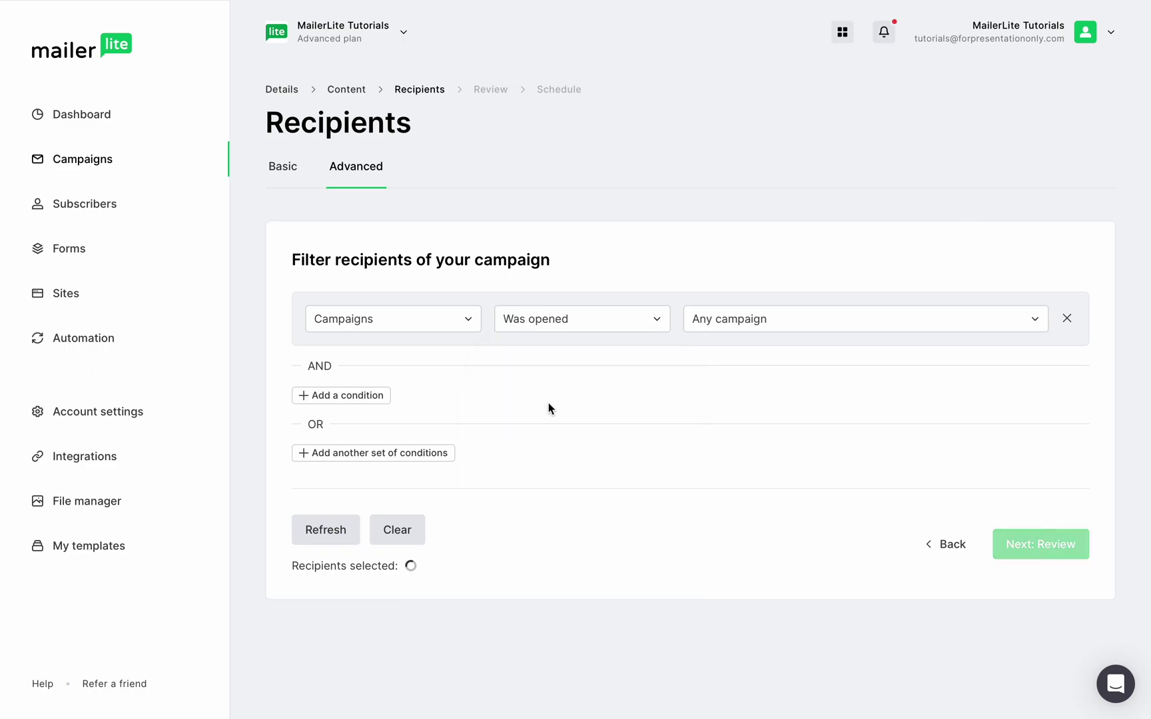
# Add a second Campaigns condition 'Was not clicked' to the recipient filter.
pyautogui.click(382, 396)
pyautogui.click(475, 385)
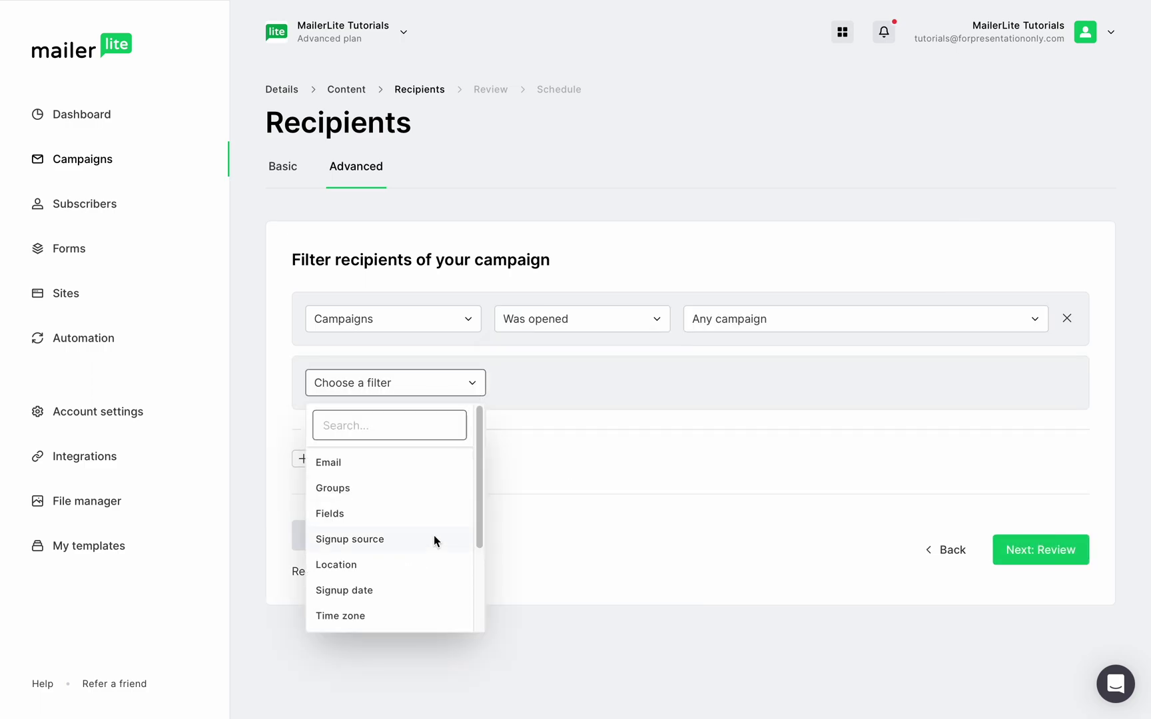
pyautogui.scroll(-3, 435, 539)
pyautogui.click(353, 513)
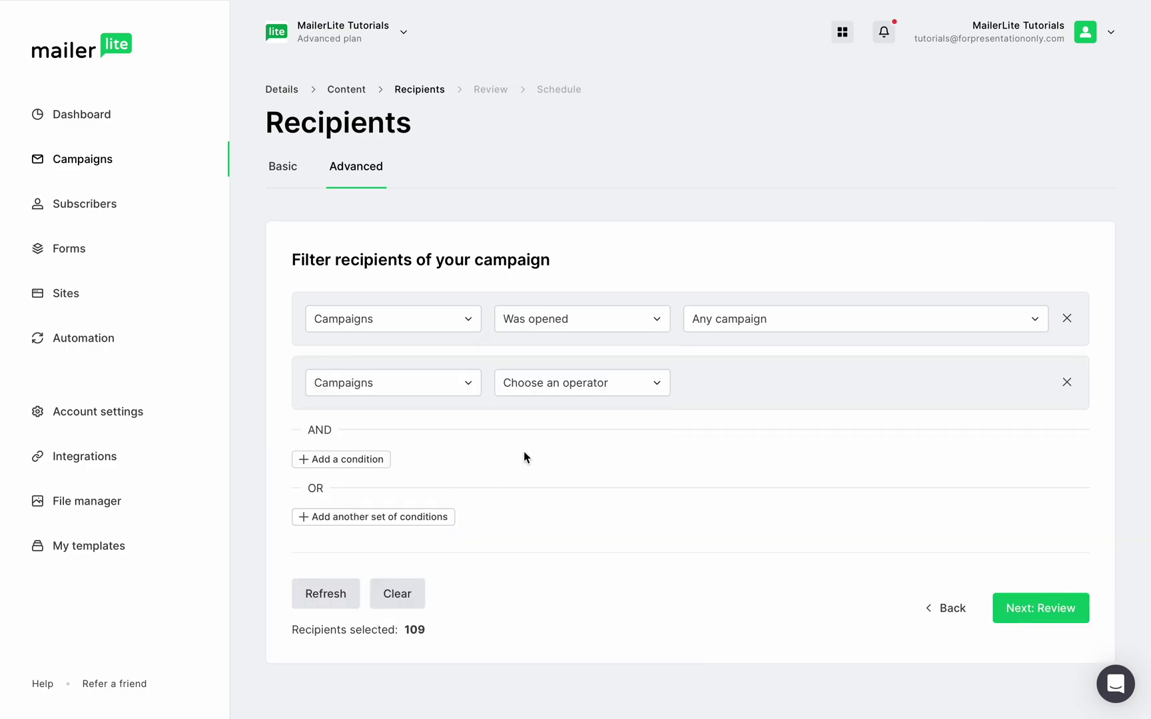
pyautogui.click(658, 385)
pyautogui.click(534, 546)
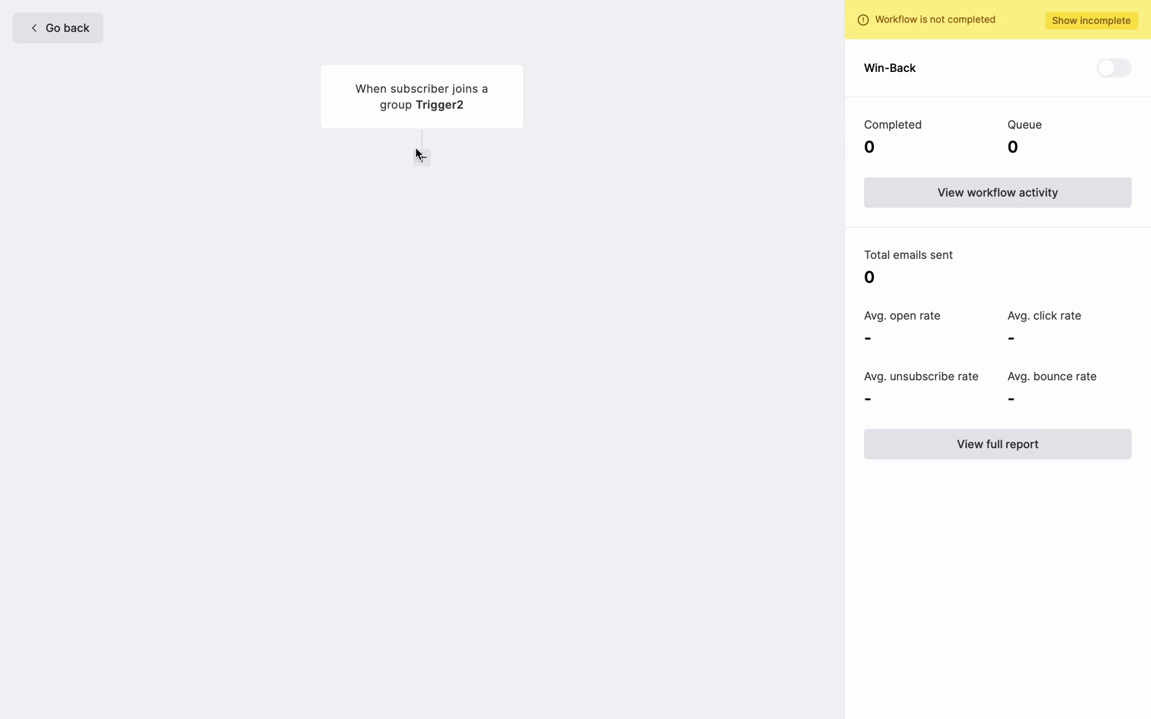
# Add an email step named WinBack after the trigger.
pyautogui.click(421, 157)
pyautogui.click(261, 262)
pyautogui.click(886, 120)
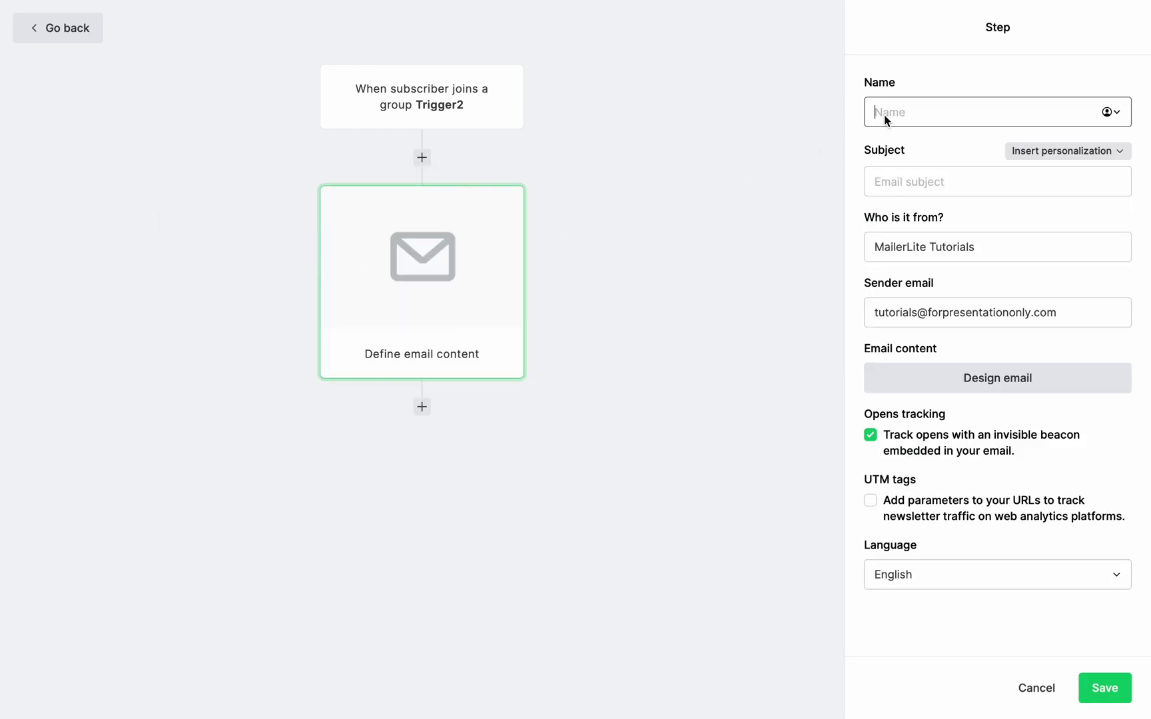
pyautogui.write('WinBack')
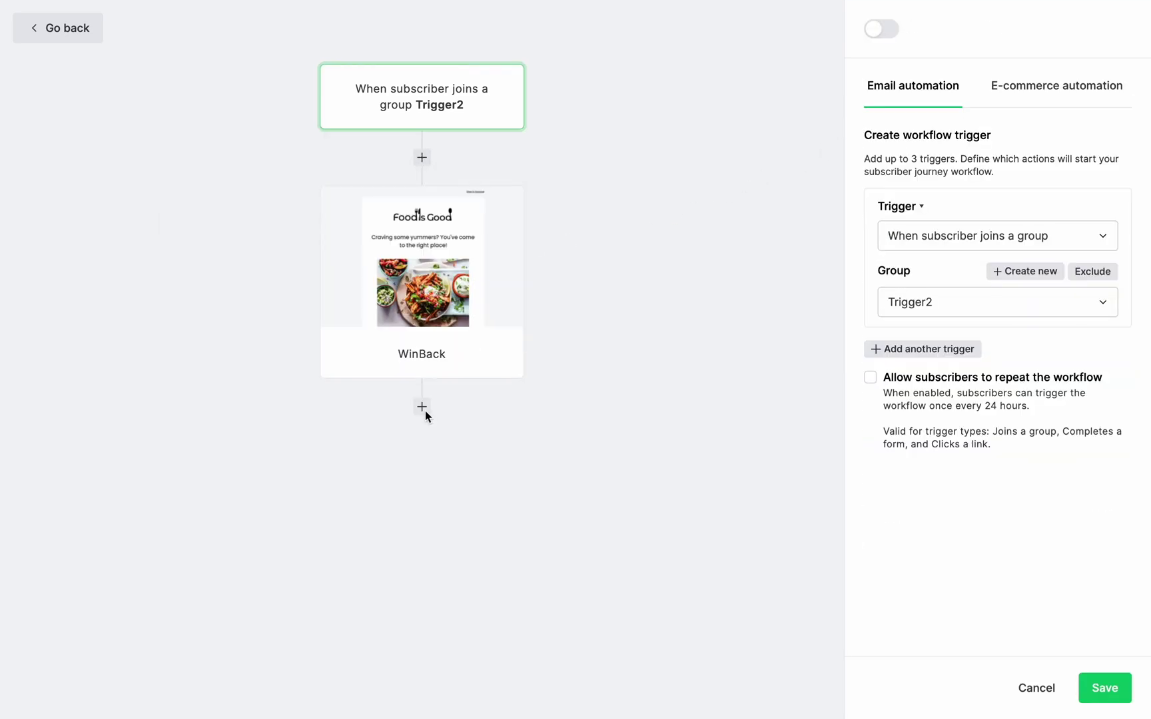
# Add a 3-day delay after the WinBack email.
pyautogui.click(422, 407)
pyautogui.click(366, 508)
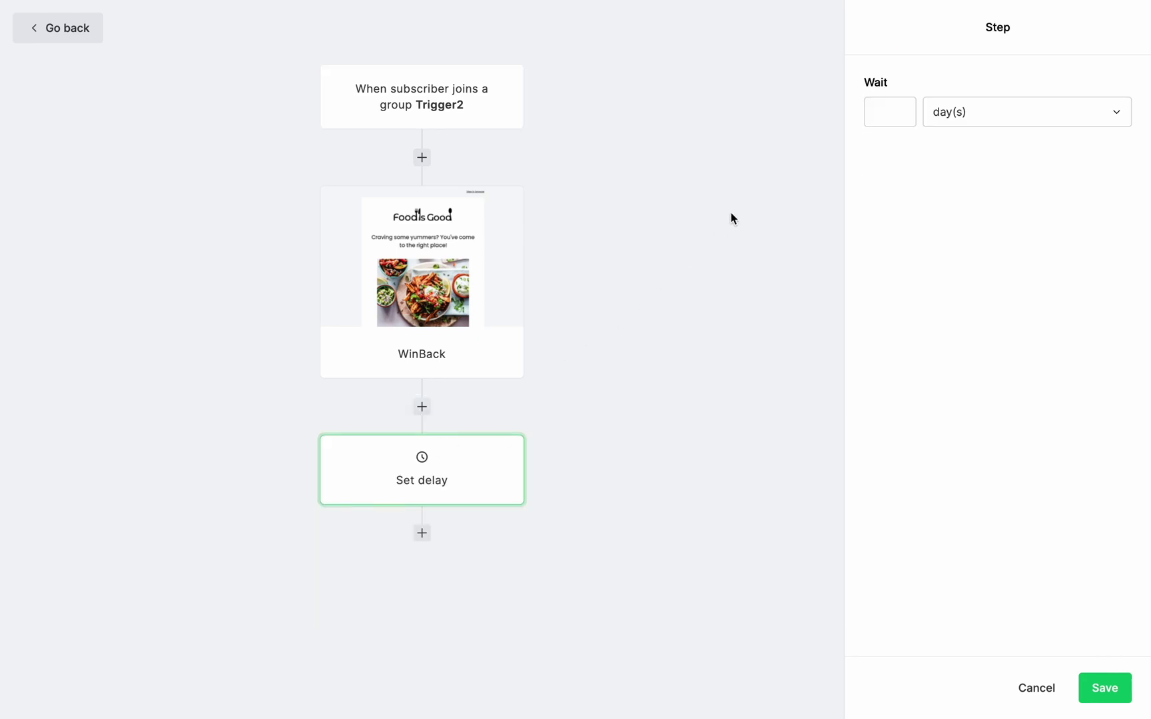
pyautogui.click(885, 114)
pyautogui.write('3')
pyautogui.click(1106, 689)
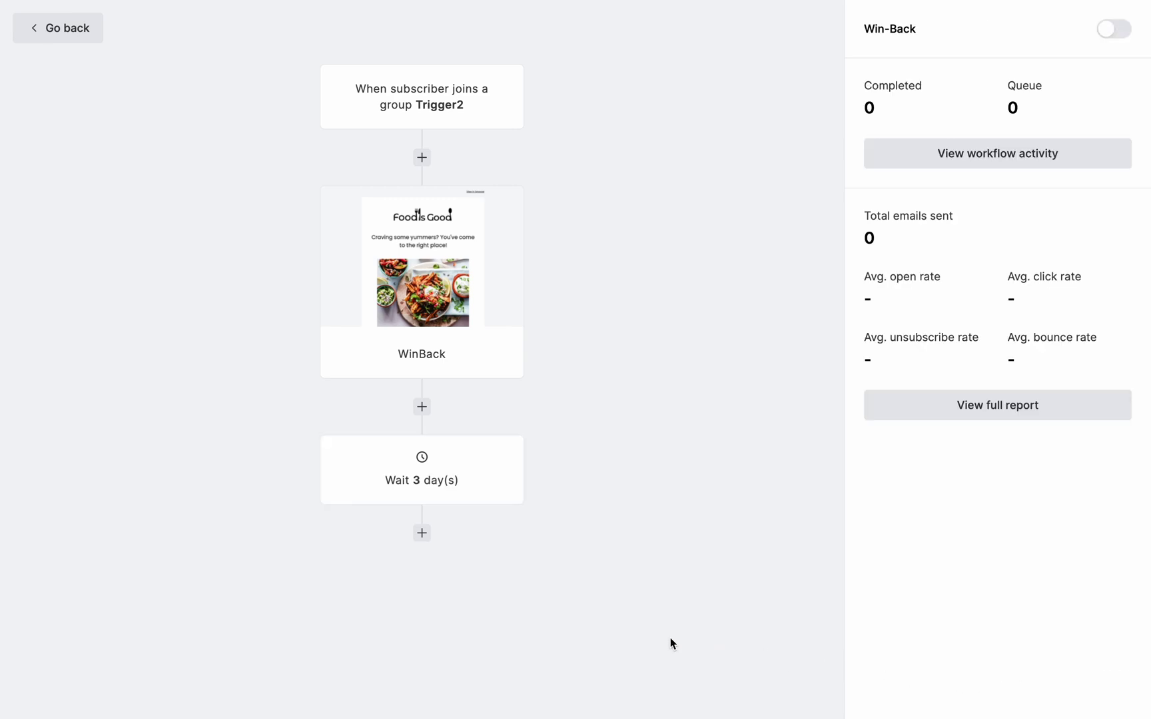
# Add an 'opened with no links clicked' condition with a Winback2 email on the yes branch.
pyautogui.click(423, 533)
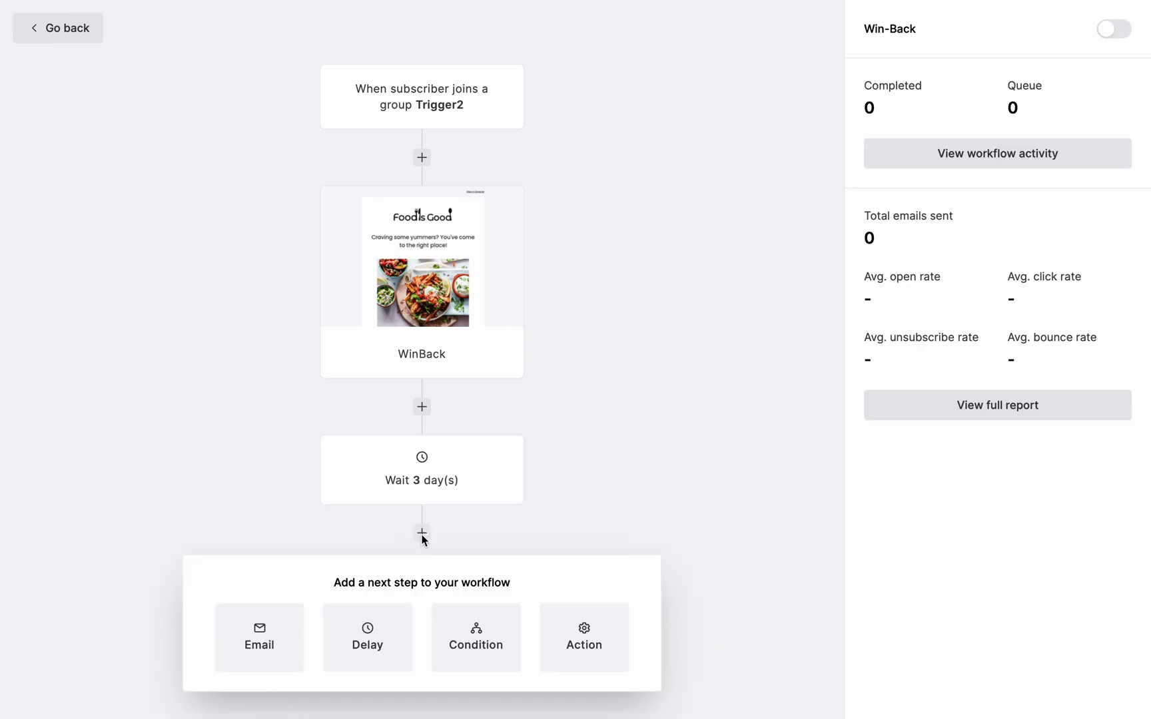
pyautogui.click(483, 640)
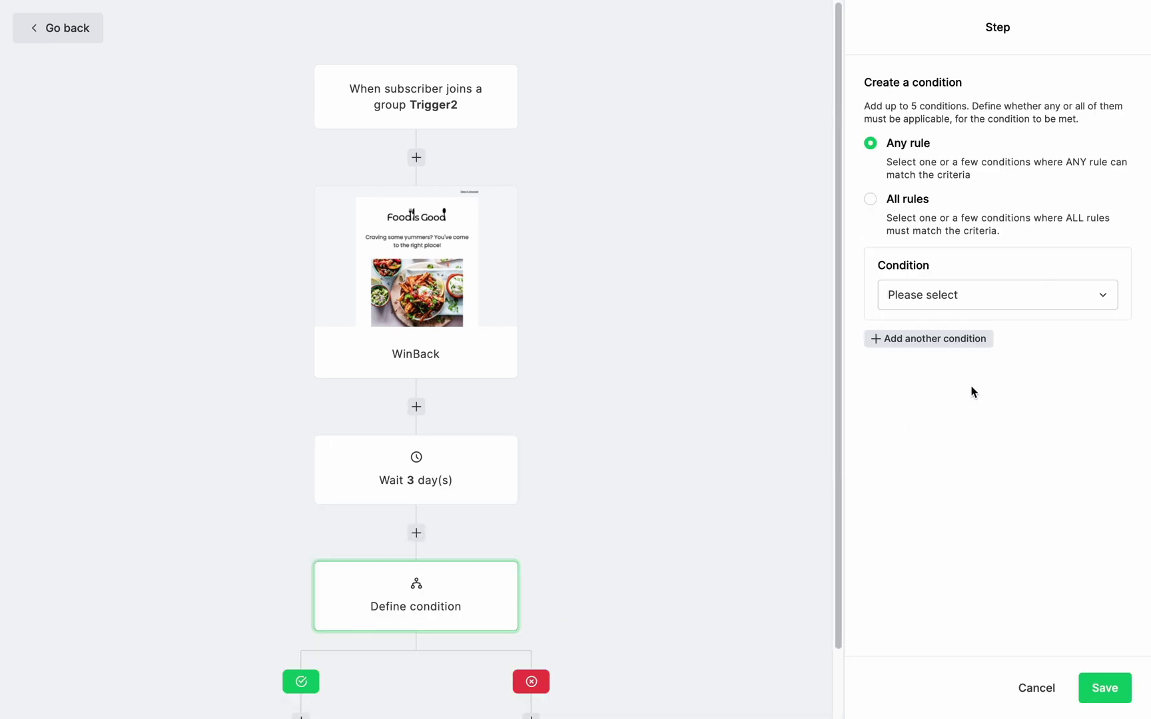
pyautogui.click(1103, 303)
pyautogui.click(959, 330)
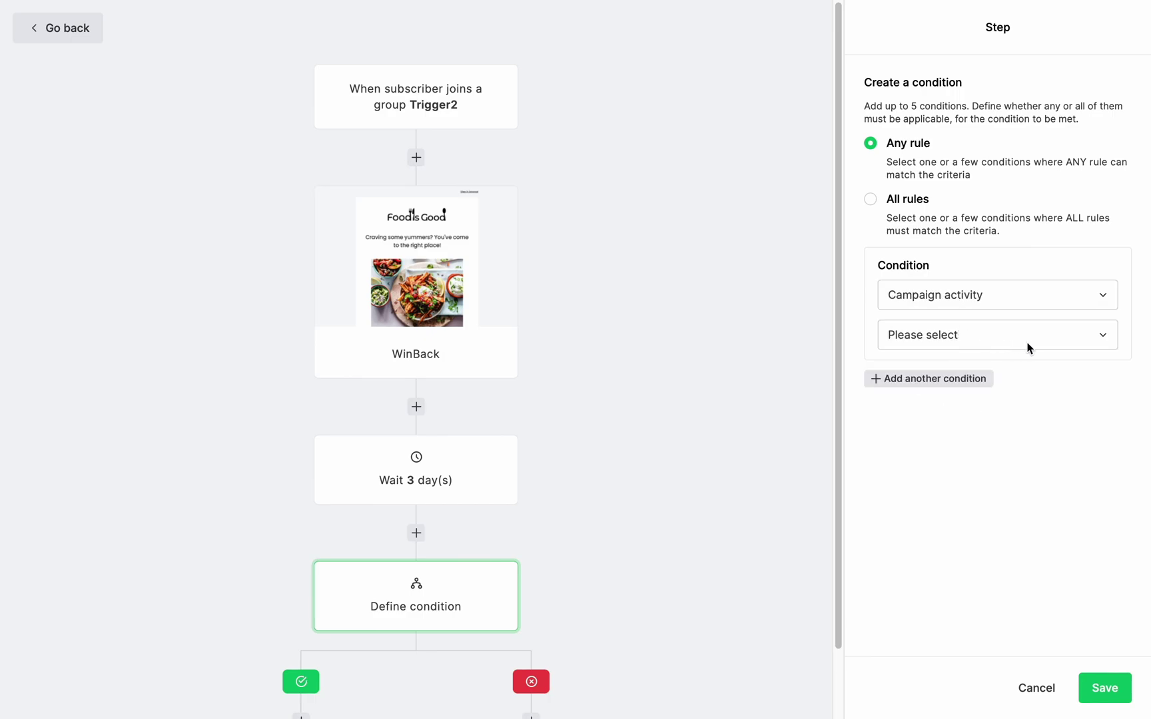
pyautogui.click(1031, 343)
pyautogui.click(1048, 415)
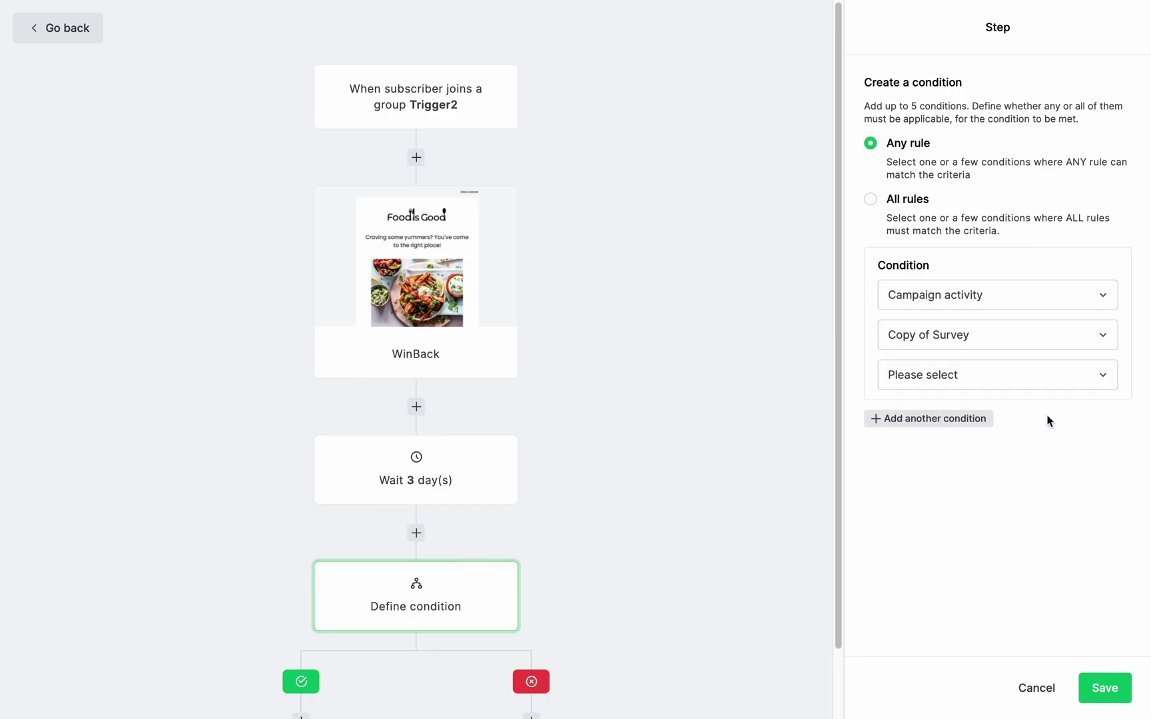
pyautogui.click(1080, 378)
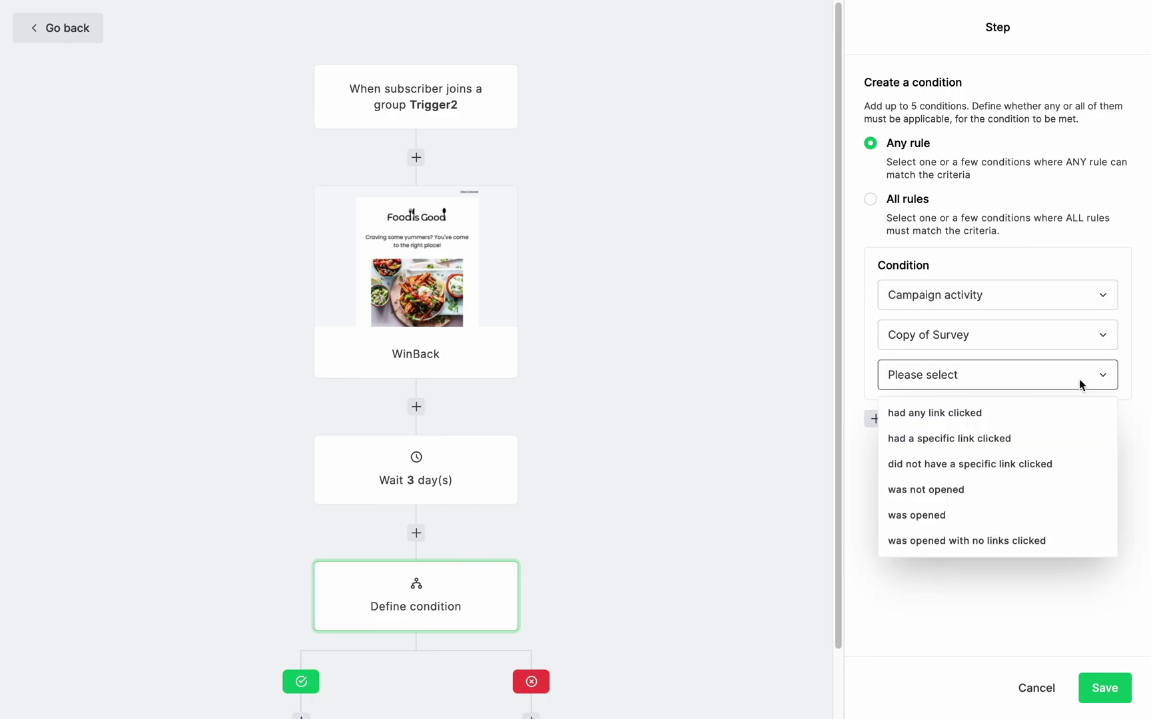
pyautogui.click(993, 543)
pyautogui.scroll(-2, 728, 612)
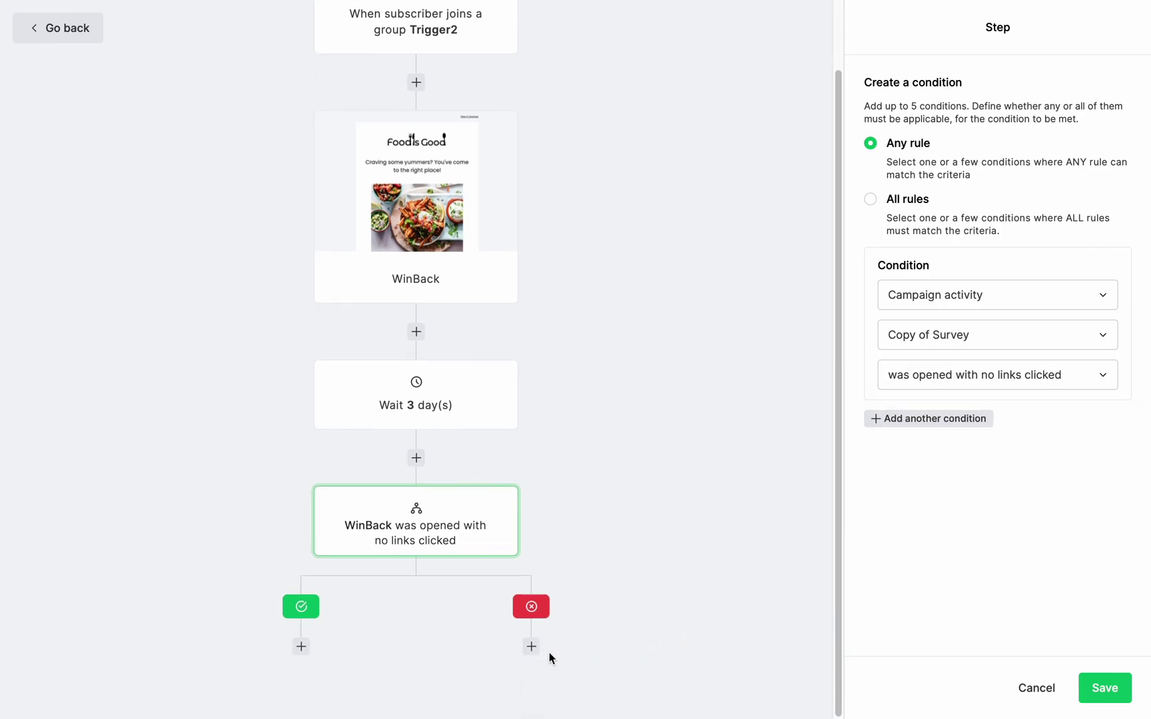
pyautogui.click(302, 646)
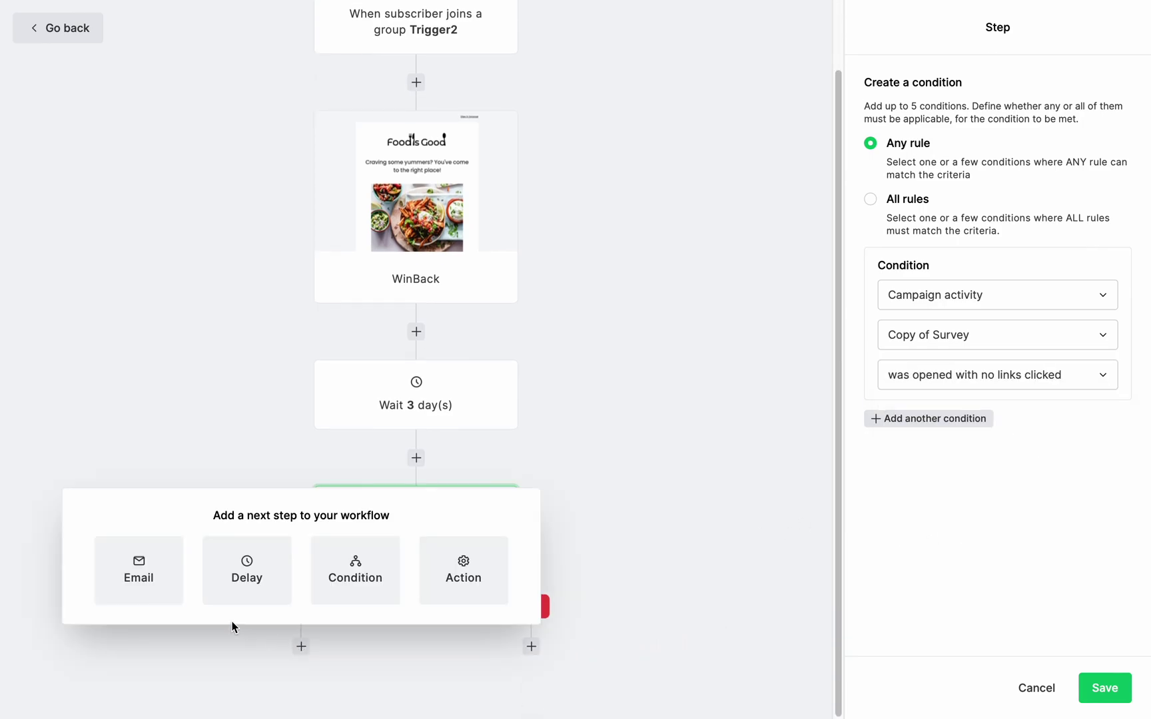
pyautogui.click(153, 570)
pyautogui.scroll(-3, 151, 568)
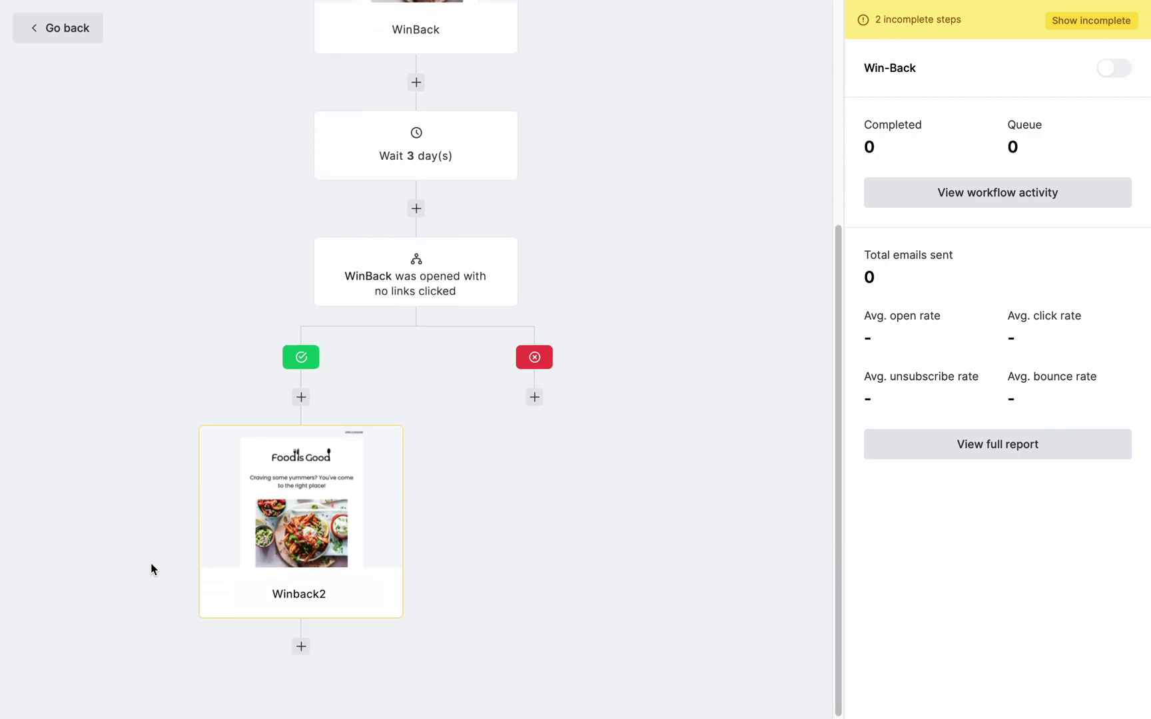